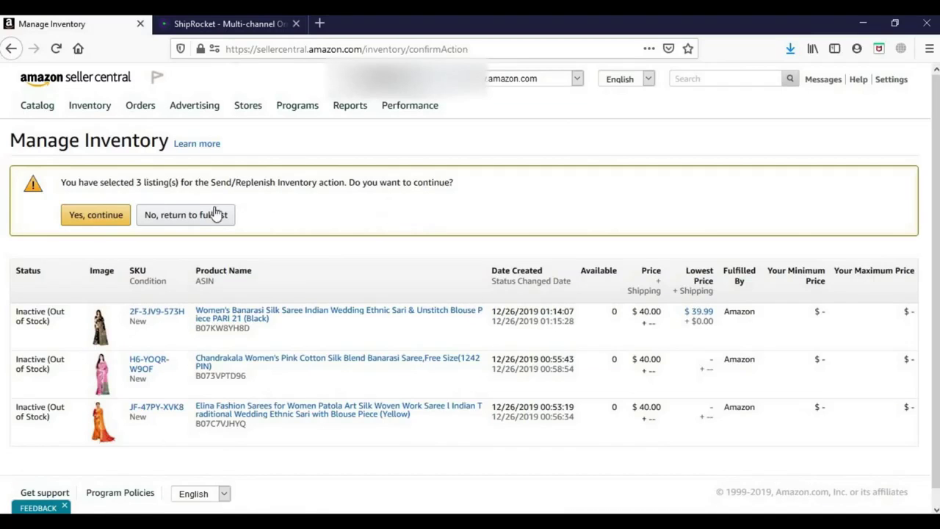
Confirm the Send/Replenish Inventory action for the three selected listings and continue to a shipping plan with individual products
click(95, 214)
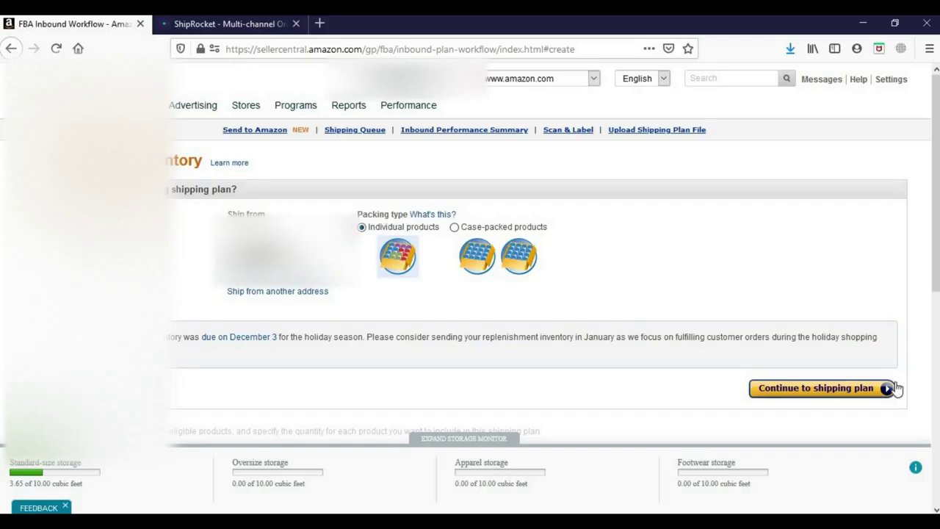
click(807, 391)
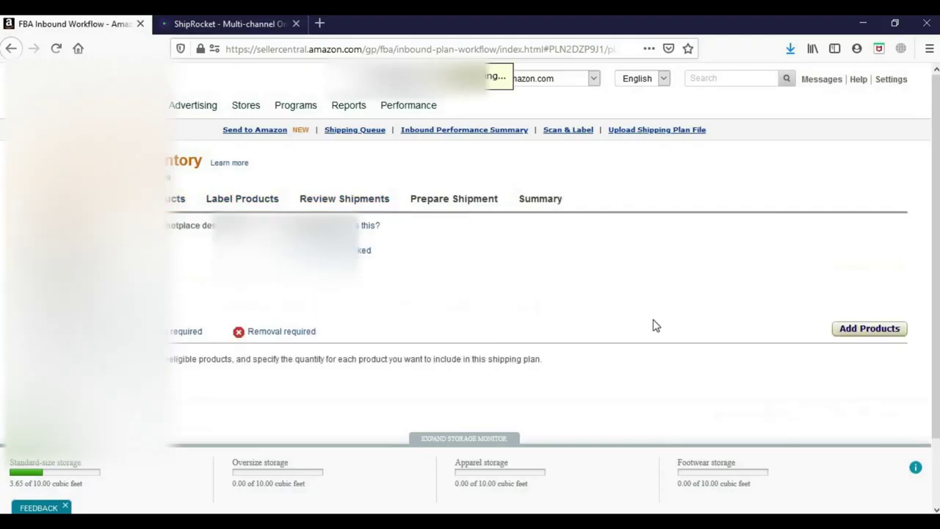
Set the quantity to 5 units each for the black Women's Banarasi saree and the yellow Elina Fashion saree
drag(937, 147, 934, 266)
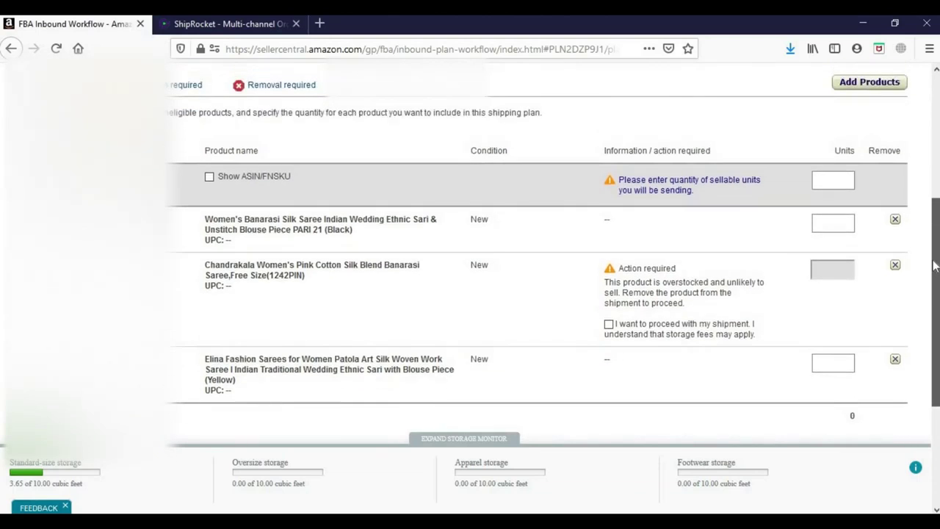
click(838, 224)
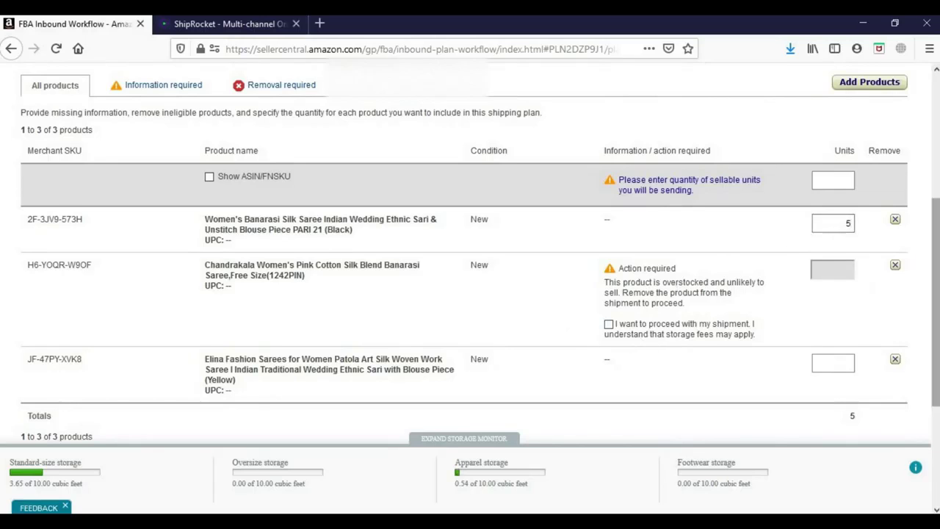
scroll(938, 265, down, 2)
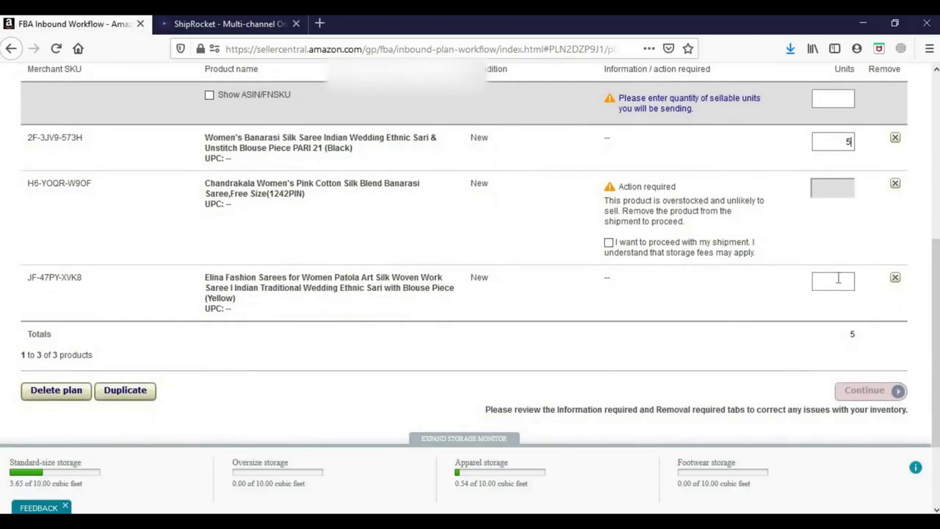
click(838, 279)
text(5)
Accept possible storage fees for the pink Chandrakala saree, set its quantity to 5 units, and continue to product preparation
drag(206, 188, 314, 201)
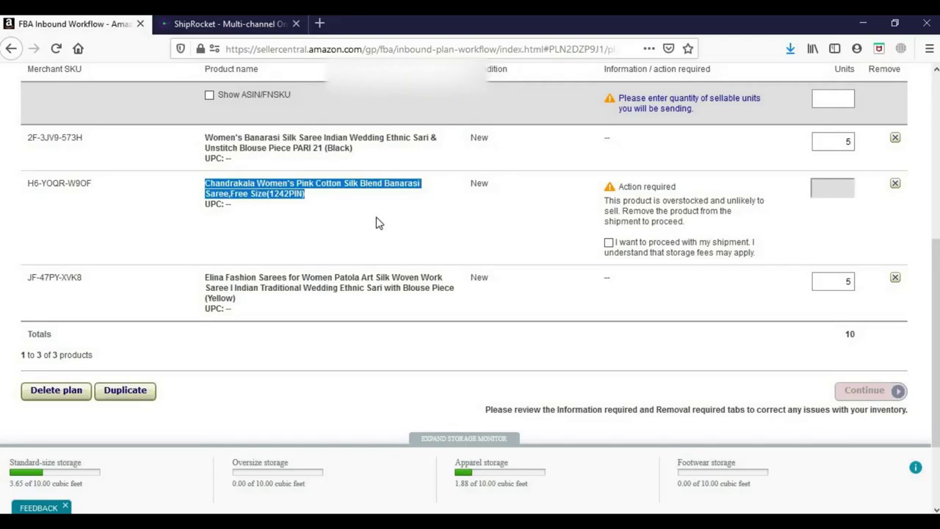
click(609, 243)
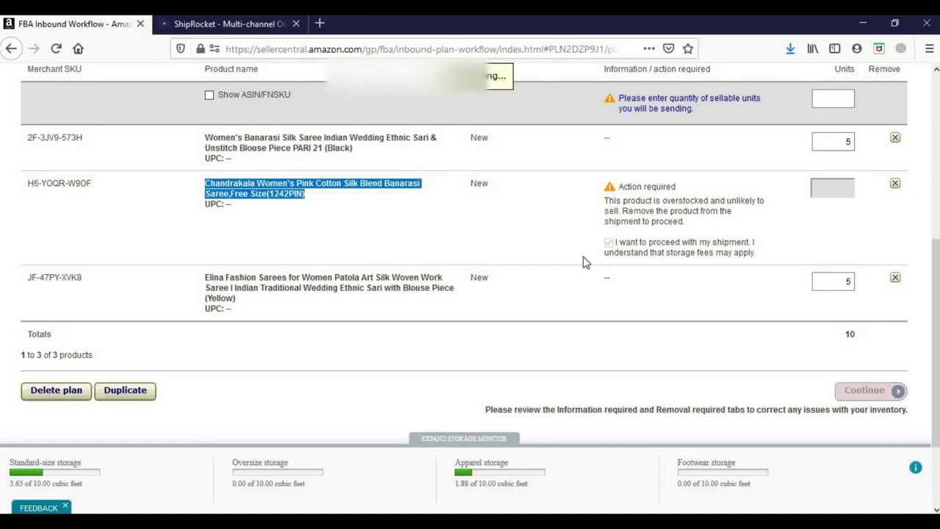
click(832, 189)
text(5)
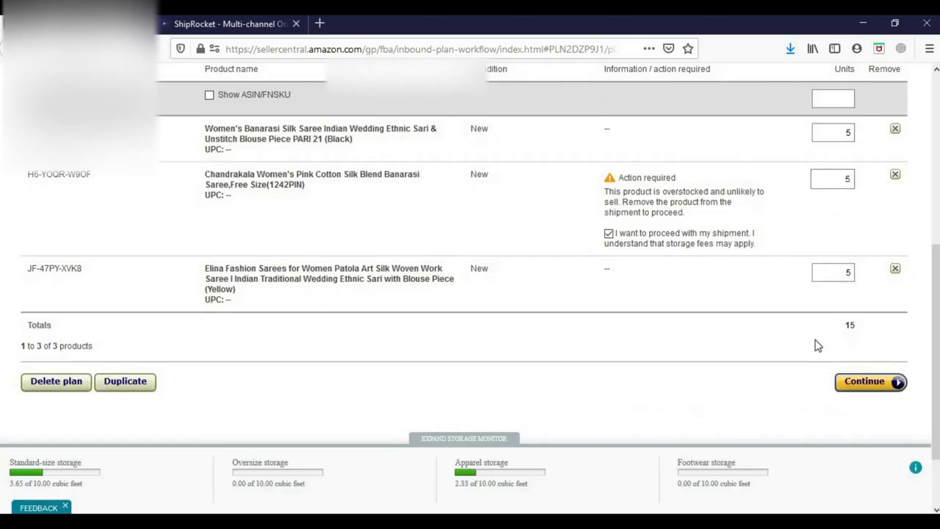
click(858, 381)
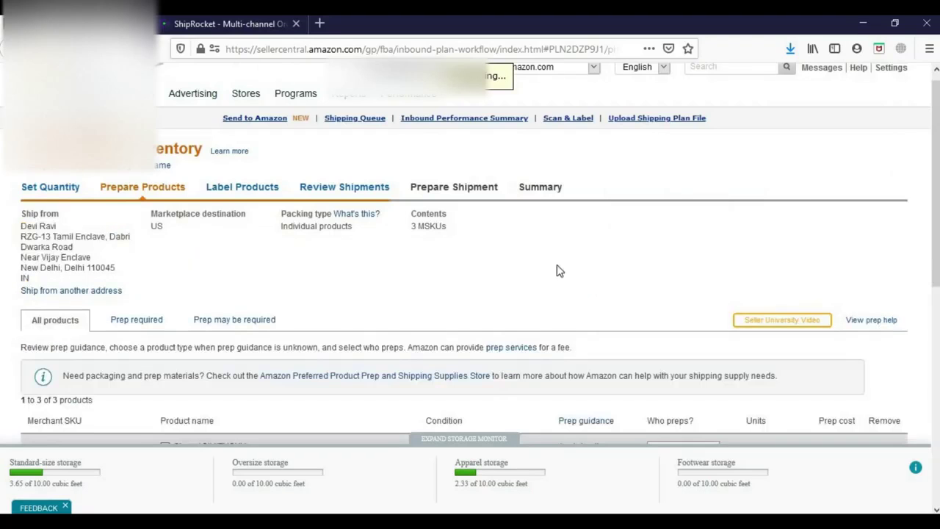
Examine the black saree's poly bagging guidance and its Apparel, Fabric, Plush, and Textiles classification
drag(935, 140, 922, 265)
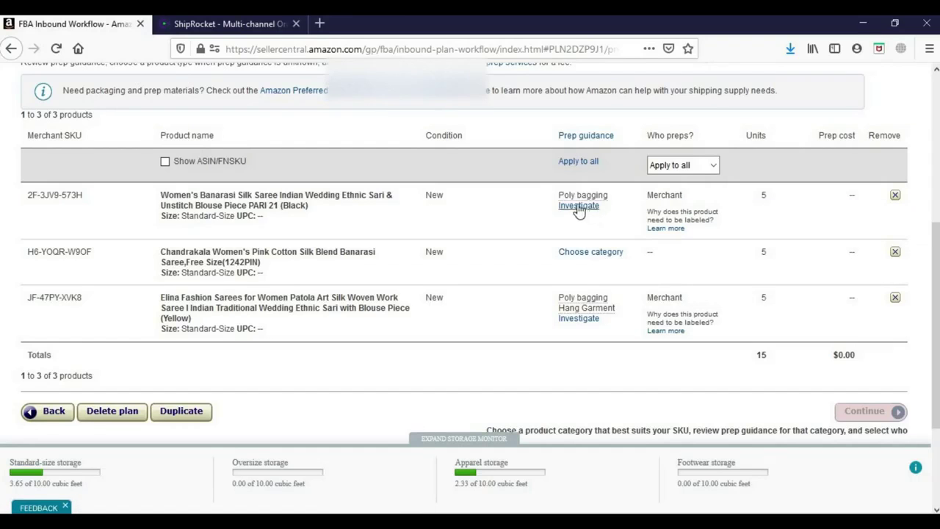
mouse_move(577, 199)
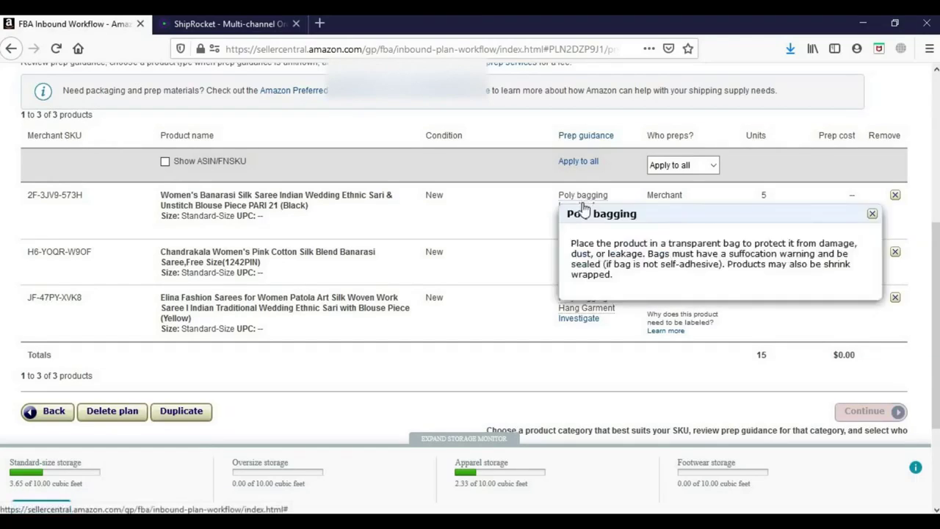
click(581, 207)
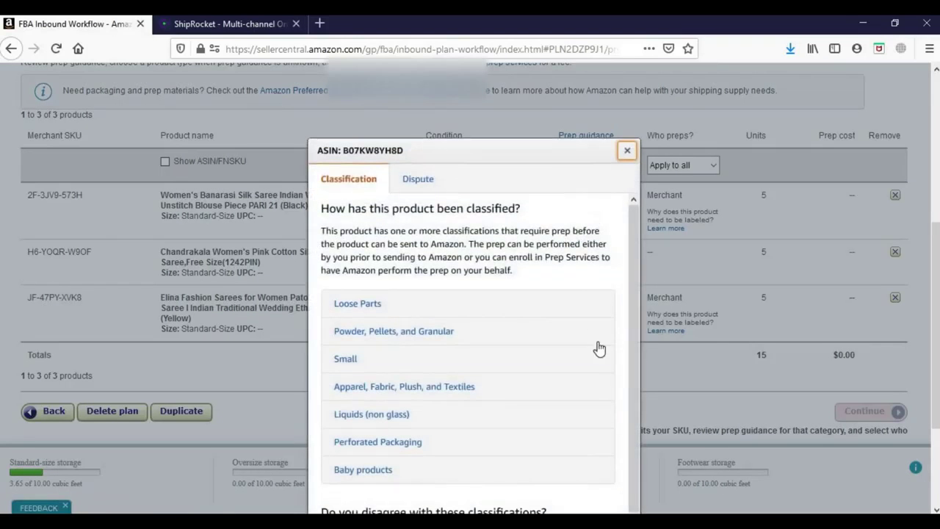
click(383, 389)
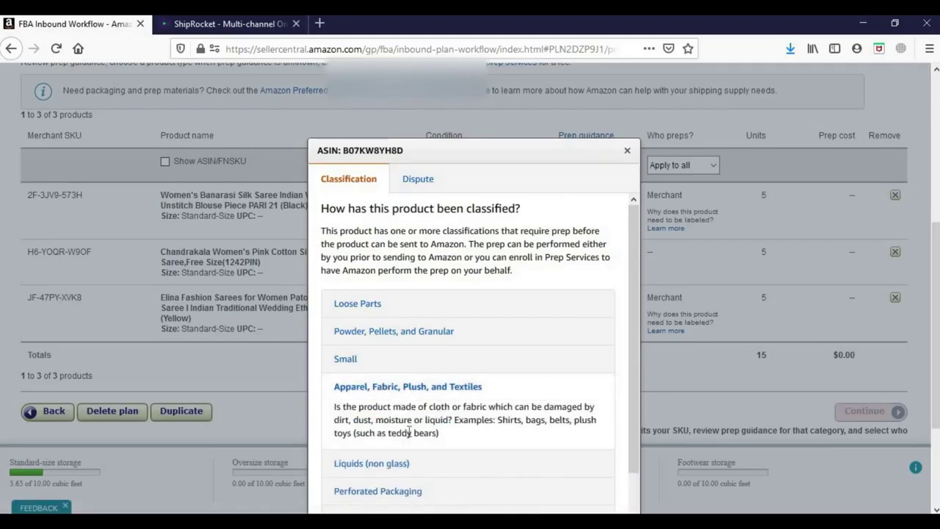
scroll(629, 434, down, 2)
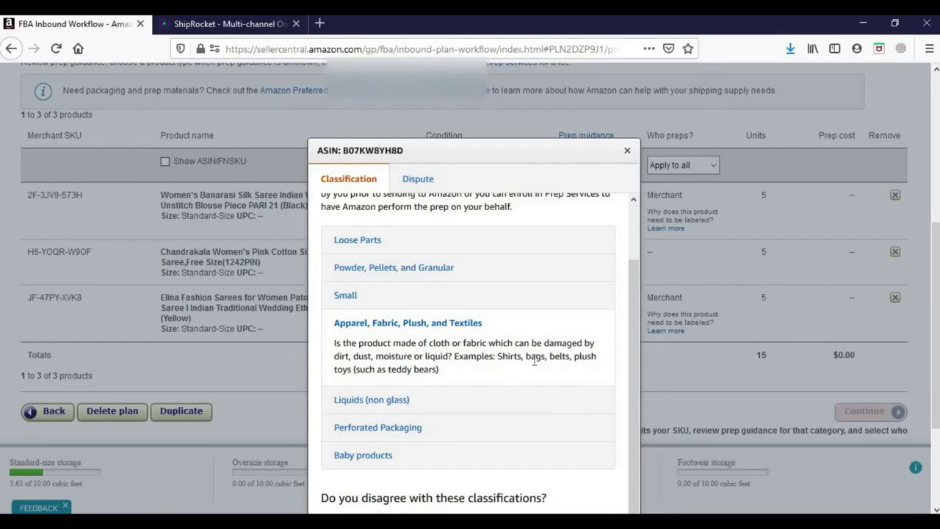
click(627, 150)
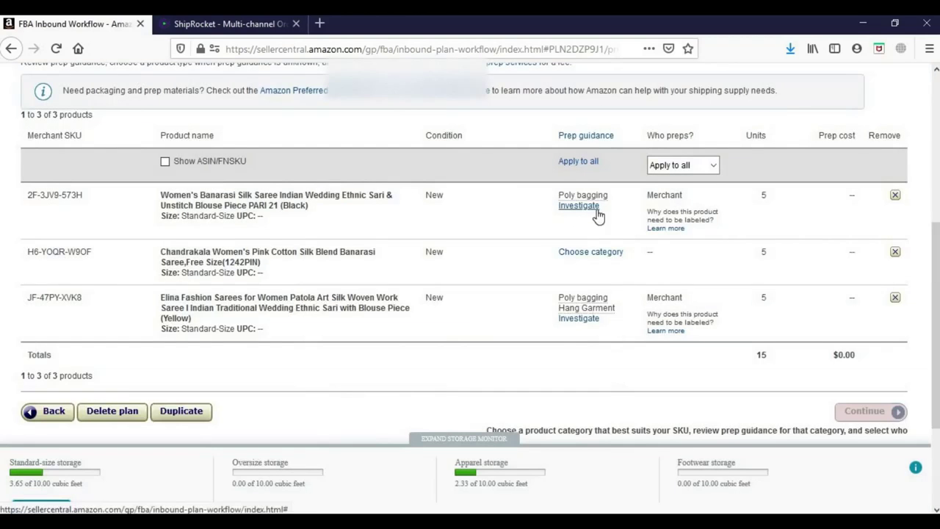
Set the pink Chandrakala saree's prep category to Apparel, Fabric, Plush, and Textiles
click(582, 253)
click(458, 218)
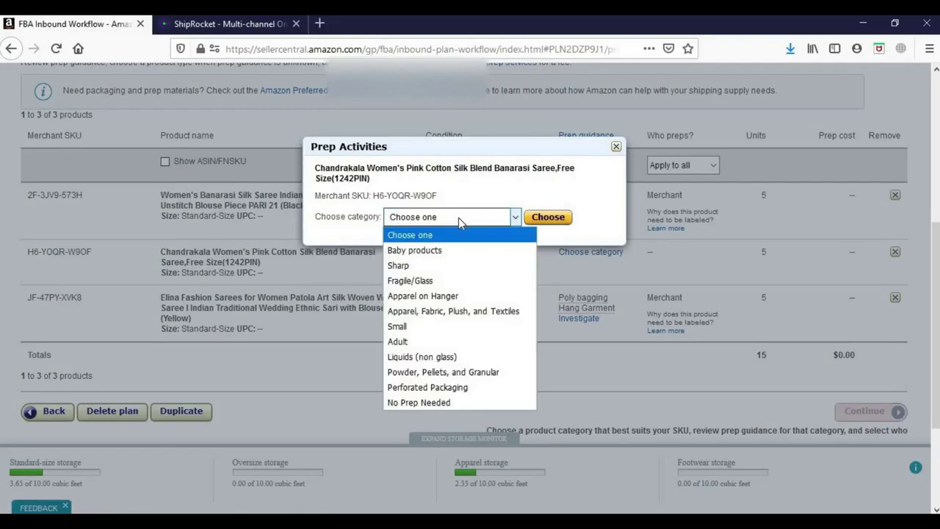
click(455, 311)
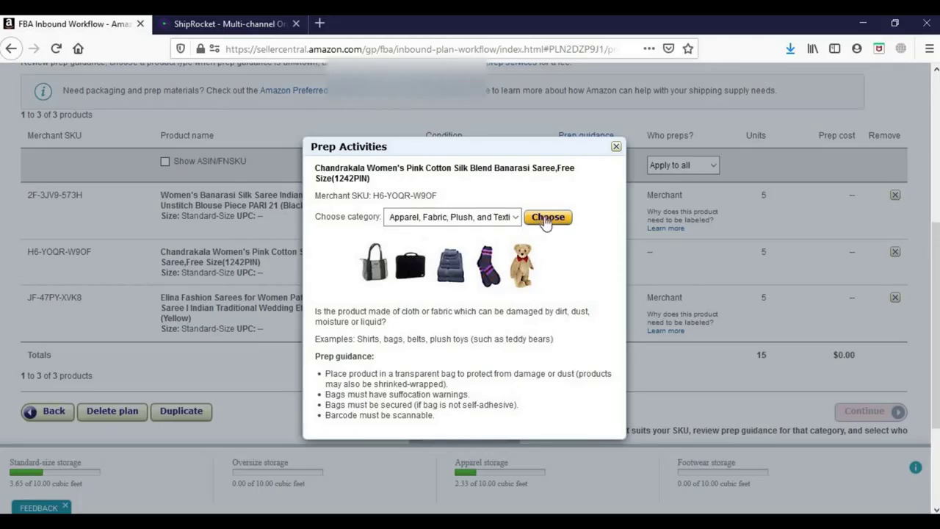
click(548, 217)
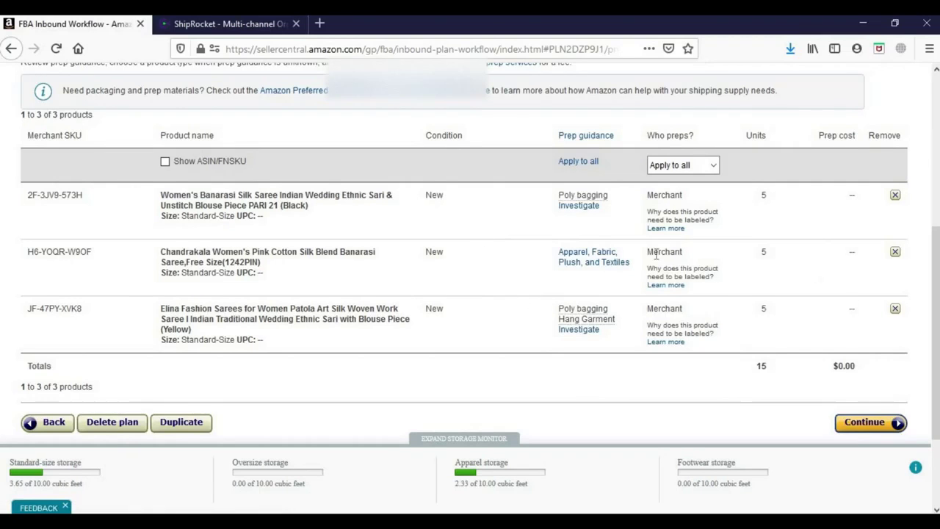
Review the black saree's full classification list and the dispute request form without submitting a dispute
click(577, 206)
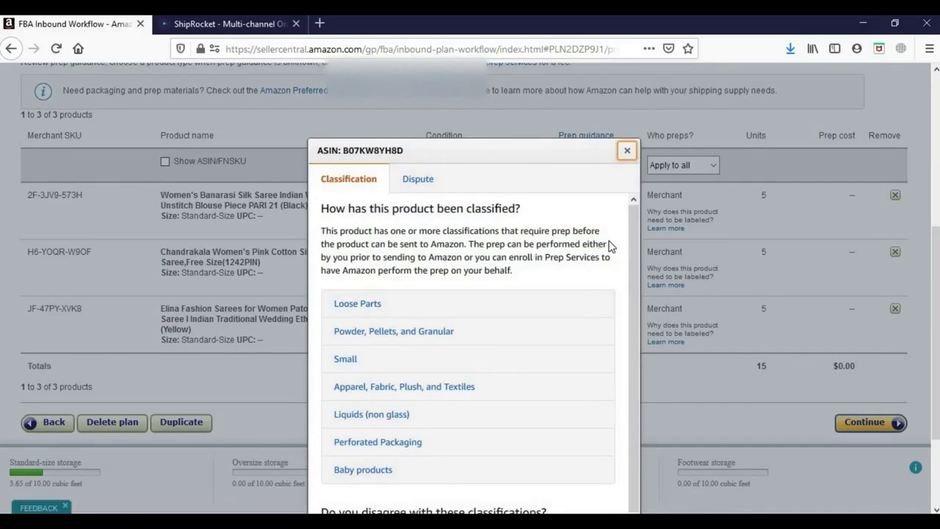
scroll(633, 315, down, 1)
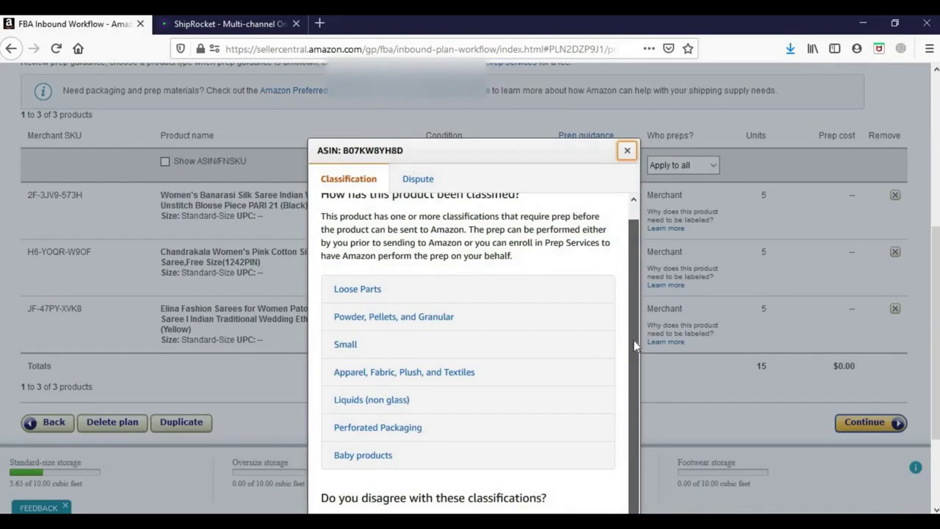
click(413, 181)
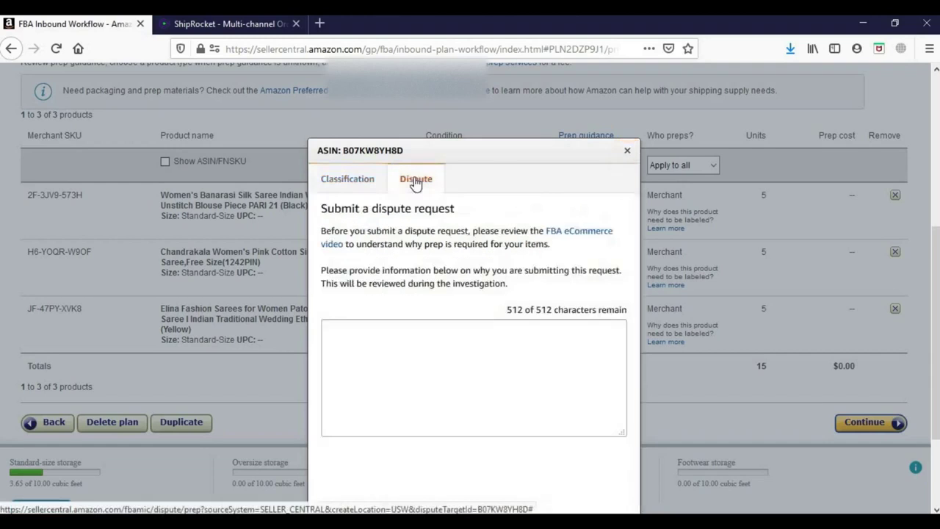
click(627, 151)
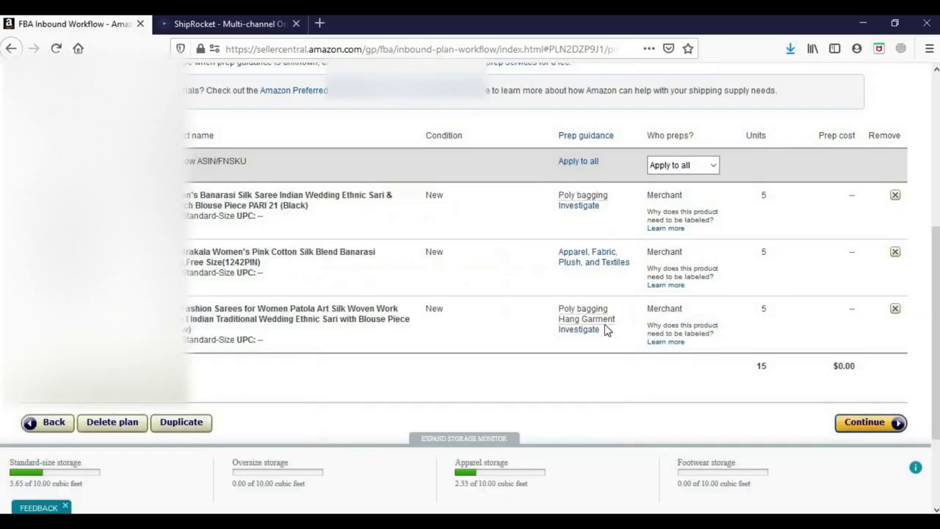
Continue to product labeling and print the labels for all three products as 21-up labels 63.5 mm x 38.1 mm on A4
click(865, 424)
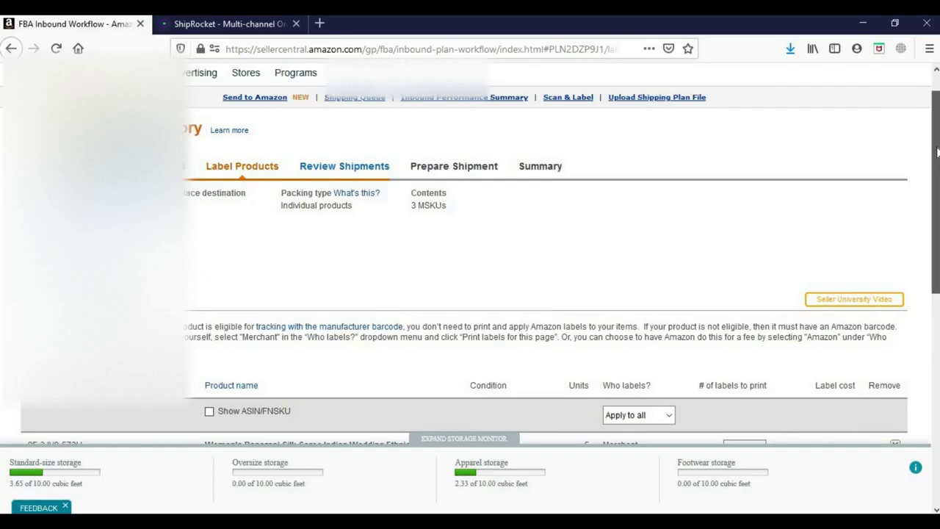
drag(937, 150, 914, 319)
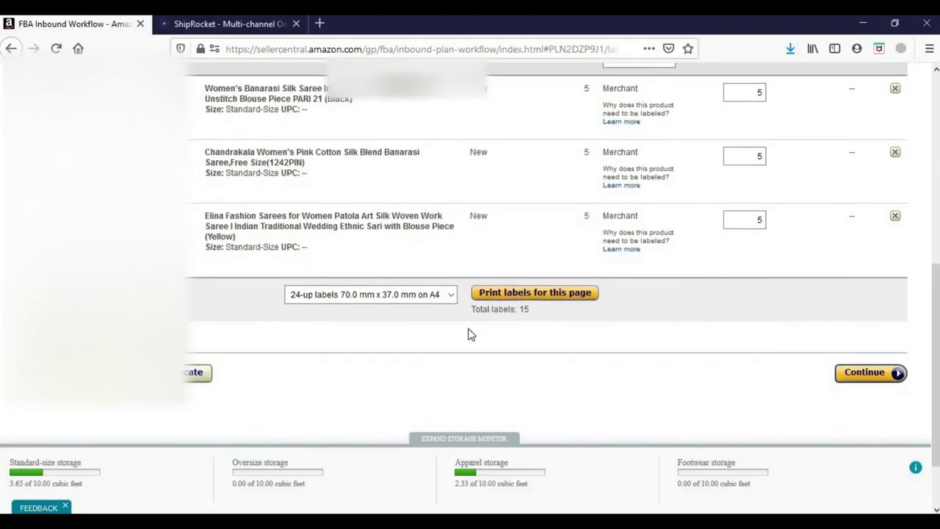
click(334, 297)
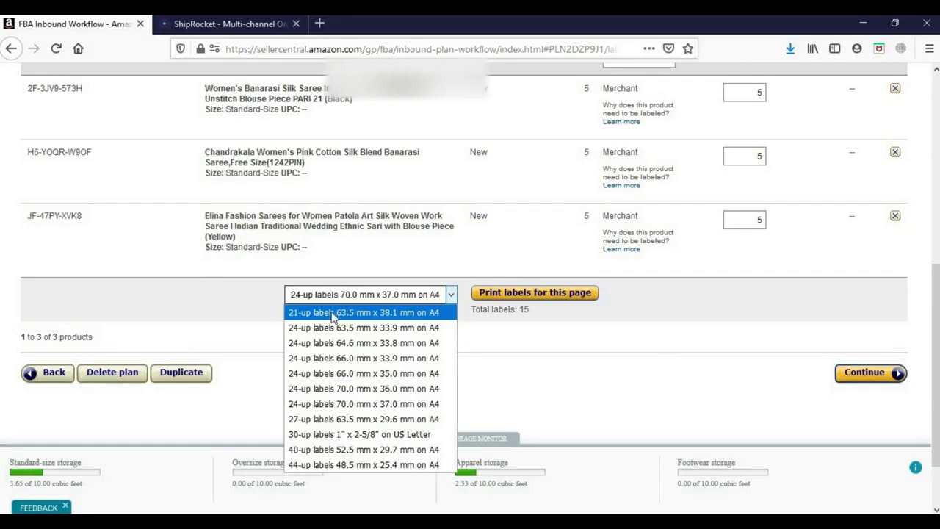
click(815, 320)
scroll(937, 272, up, 2)
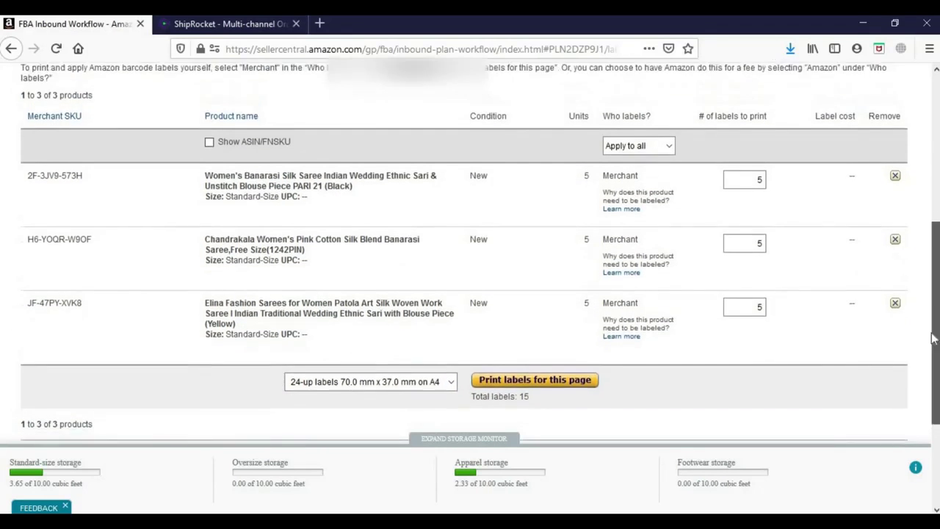
scroll(937, 310, down, 2)
click(305, 324)
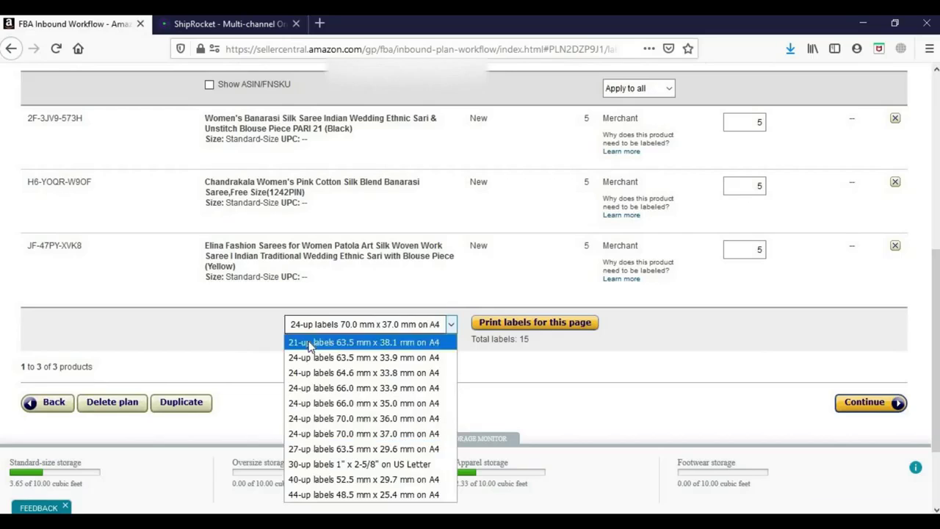
click(312, 342)
click(520, 327)
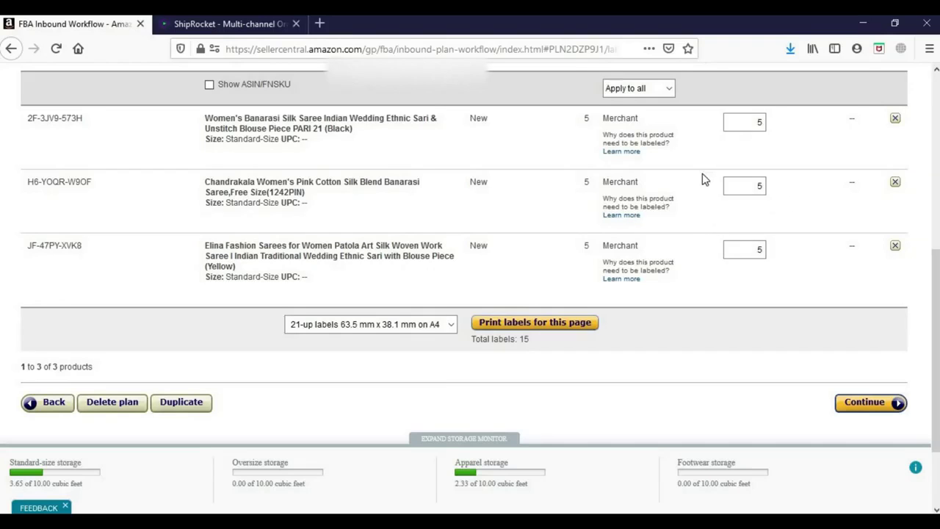
Switch to File Explorer and open the products PDF from the Downloads folder to check the labels
click(313, 512)
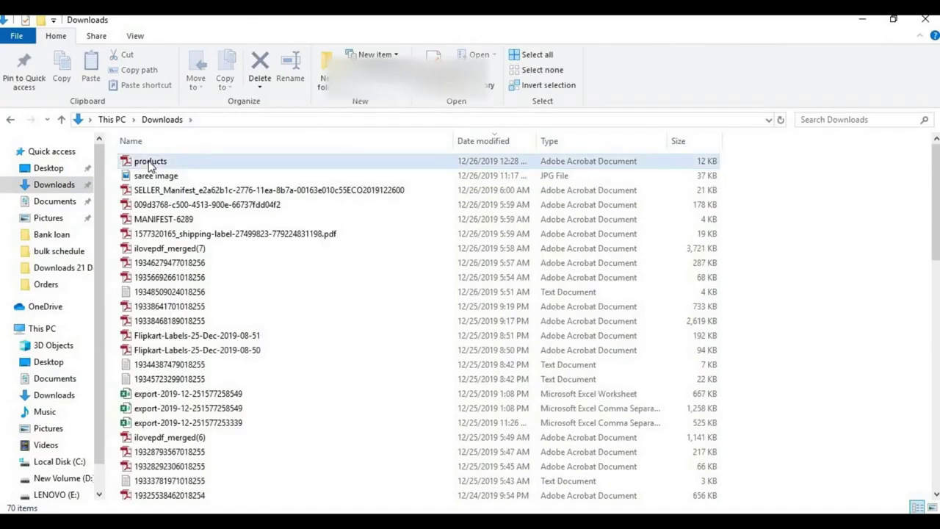
double_click(151, 162)
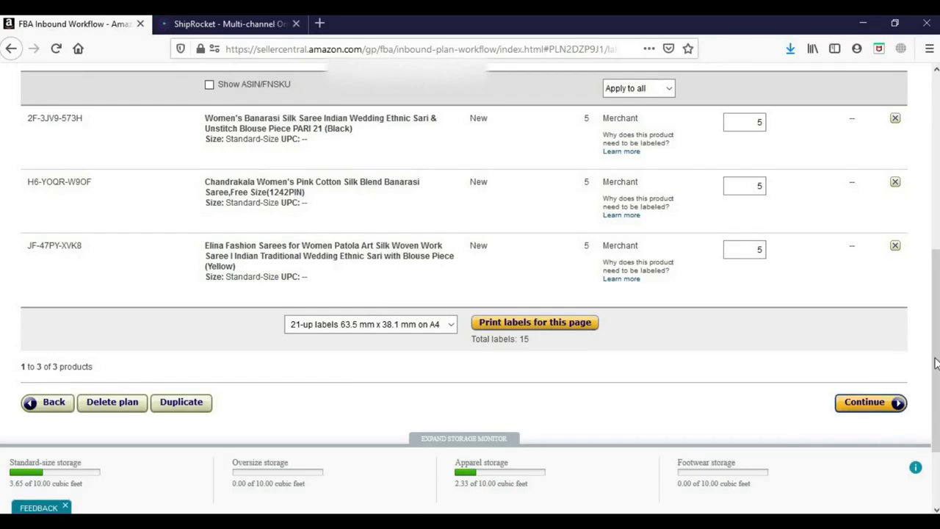
Continue to the shipment review and approve the shipment to SMF3 in Stockton, CA
drag(936, 362, 936, 423)
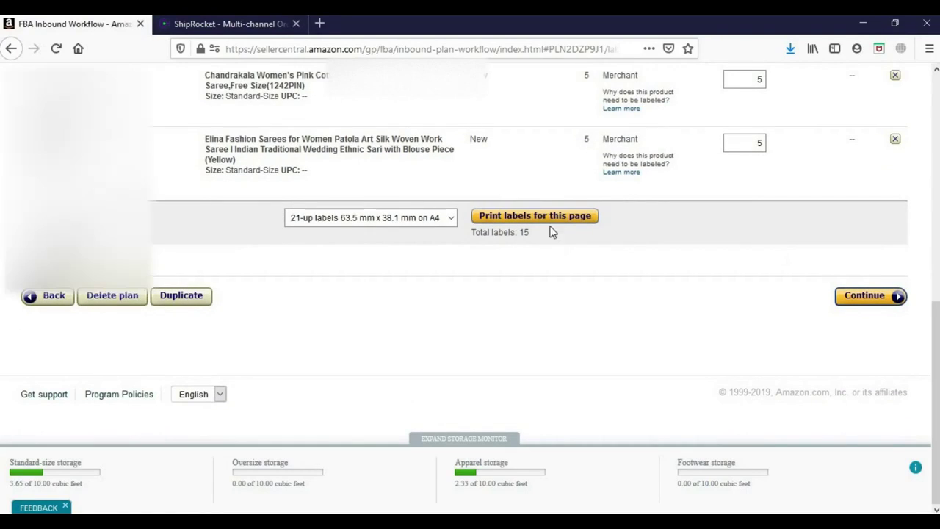
click(866, 297)
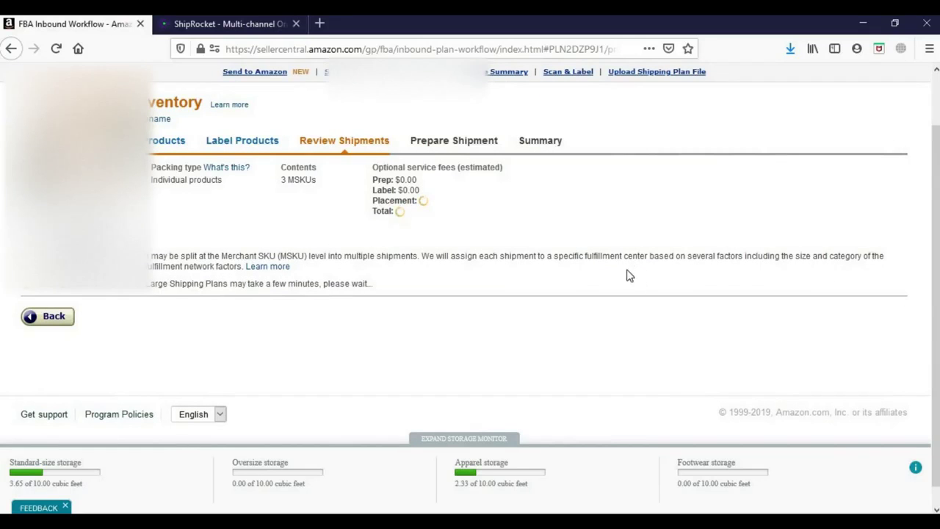
drag(935, 168, 932, 213)
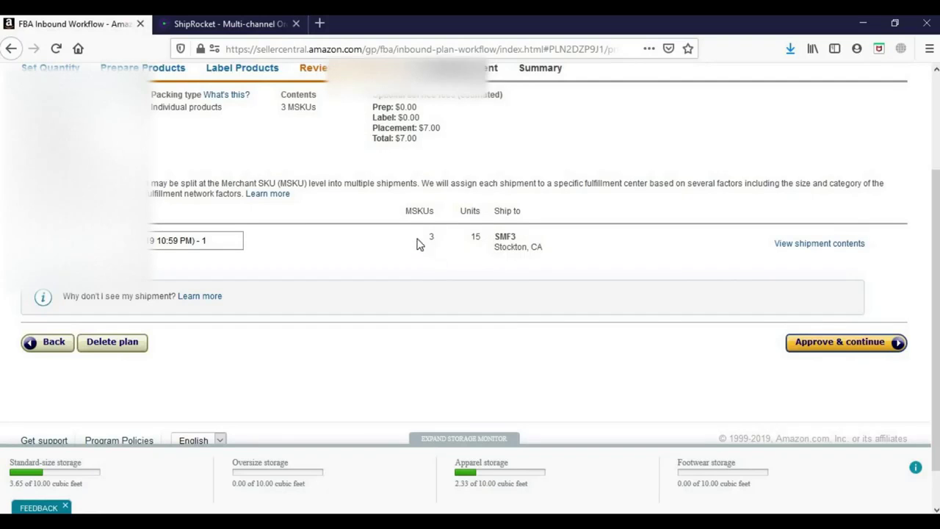
drag(416, 209, 426, 211)
click(845, 346)
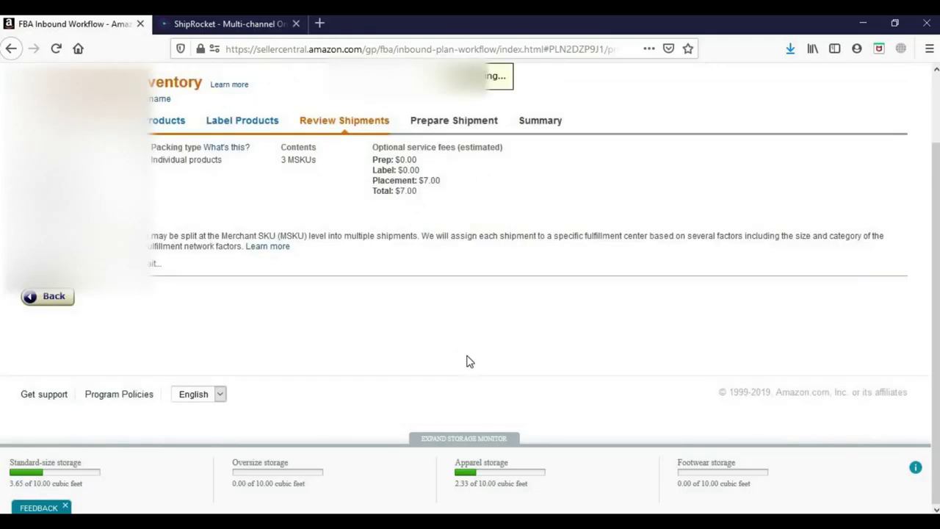
Switch to the item fulfillment labels PDF in Adobe Reader and cancel its print dialog
mouse_move(527, 518)
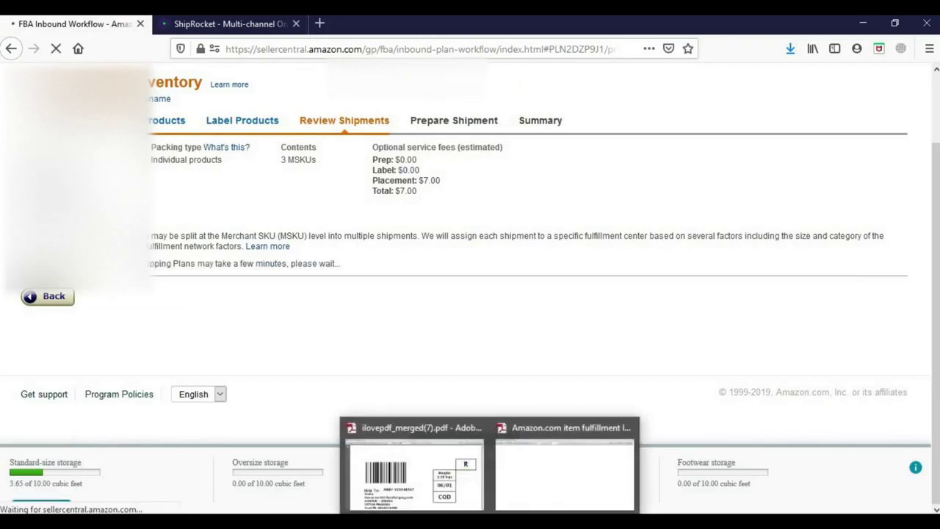
click(550, 478)
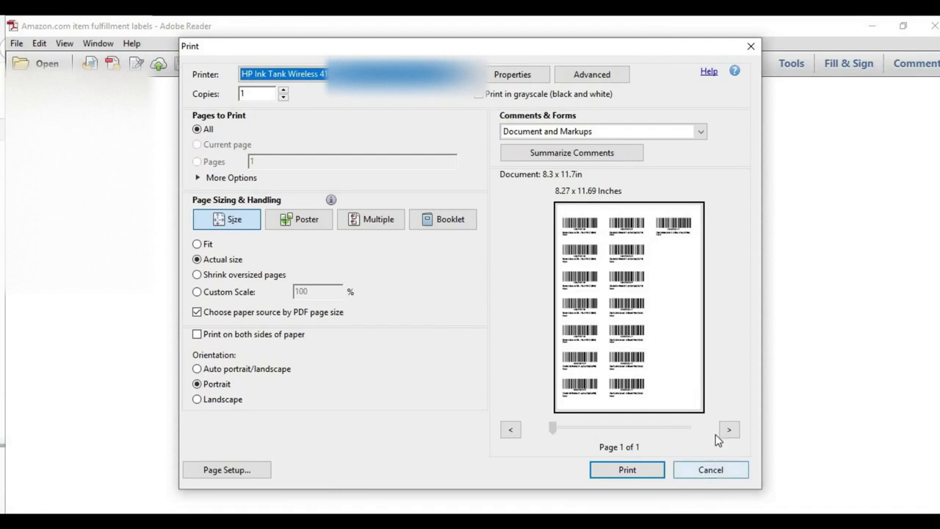
click(702, 472)
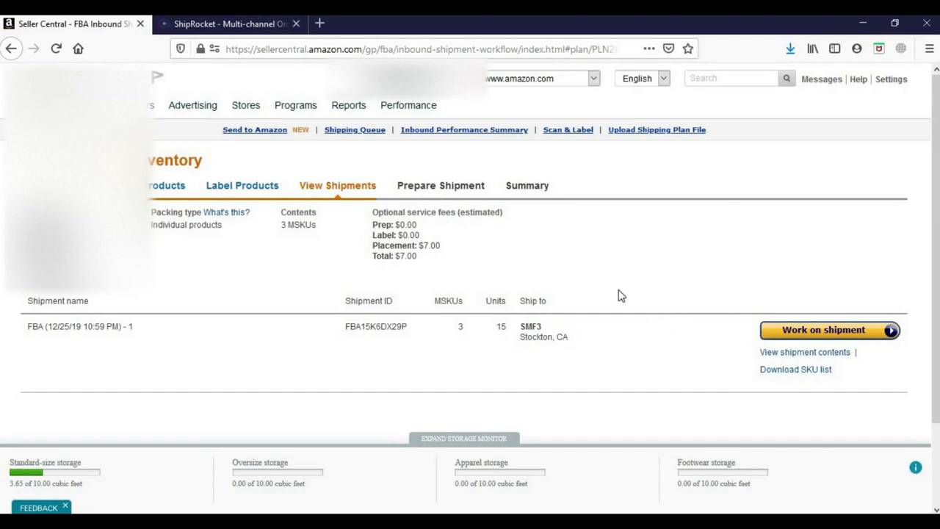
Start working on the SMF3 shipment, check the labels PDF window in Adobe Reader, and return to Seller Central
click(811, 331)
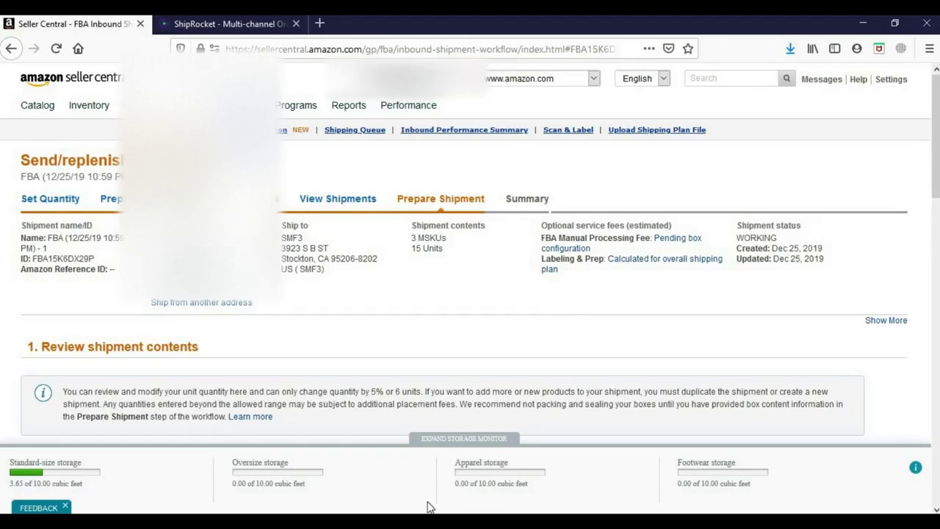
mouse_move(489, 522)
click(558, 478)
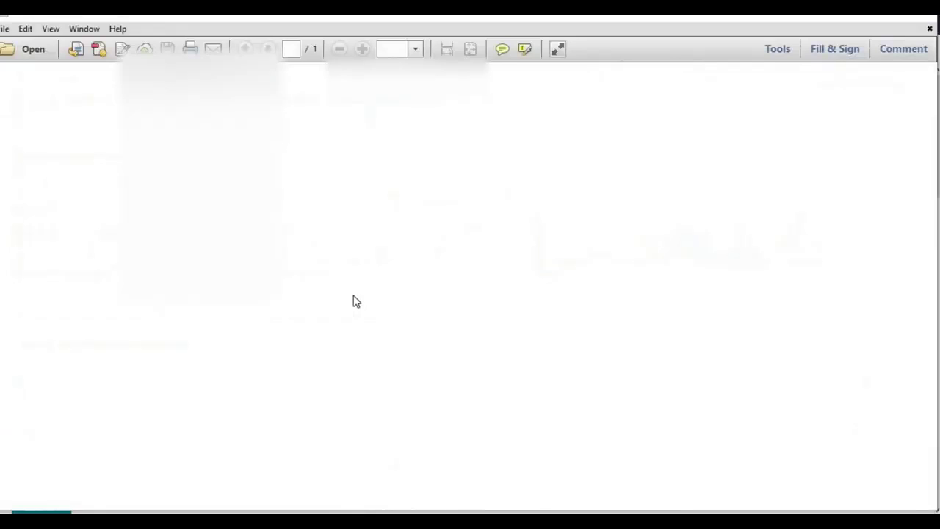
click(410, 521)
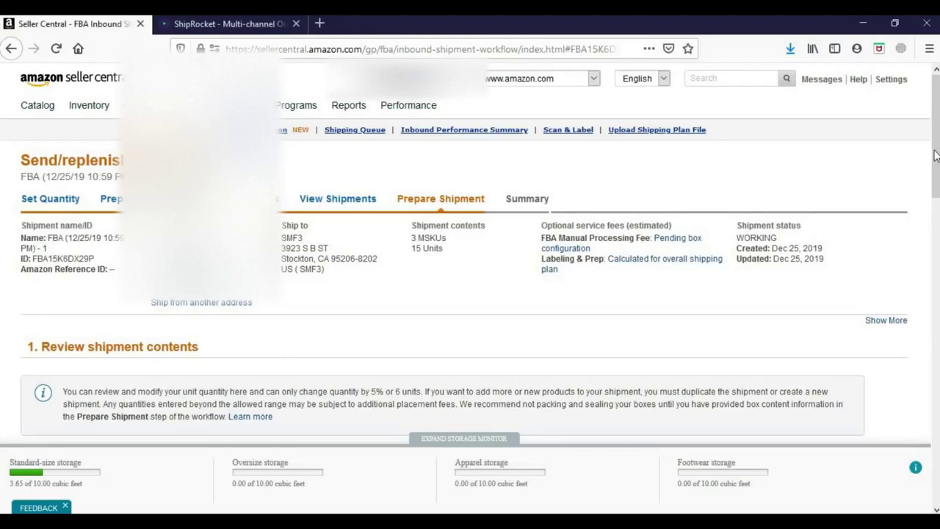
Set the shipping carrier to Other for the small parcel delivery shipment
drag(934, 118, 935, 174)
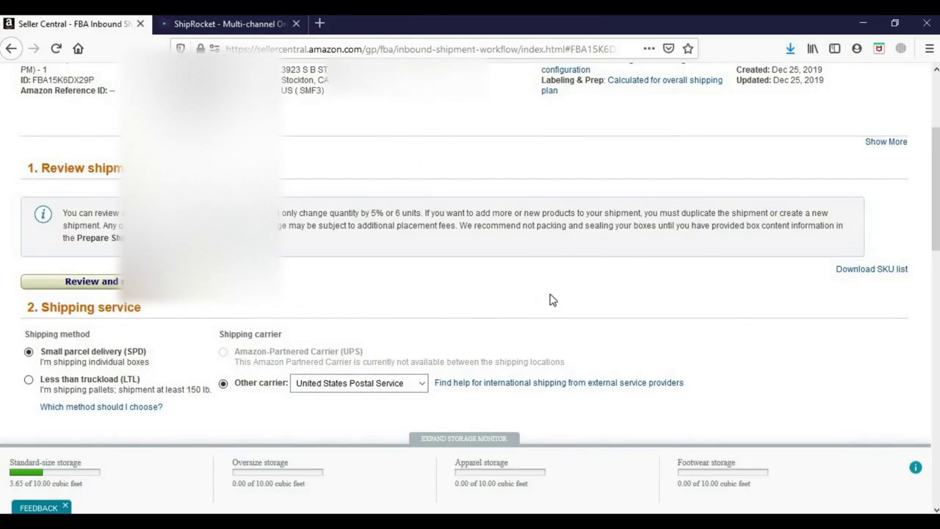
mouse_move(934, 180)
mouse_down()
mouse_move(934, 163)
mouse_move(929, 177)
mouse_up()
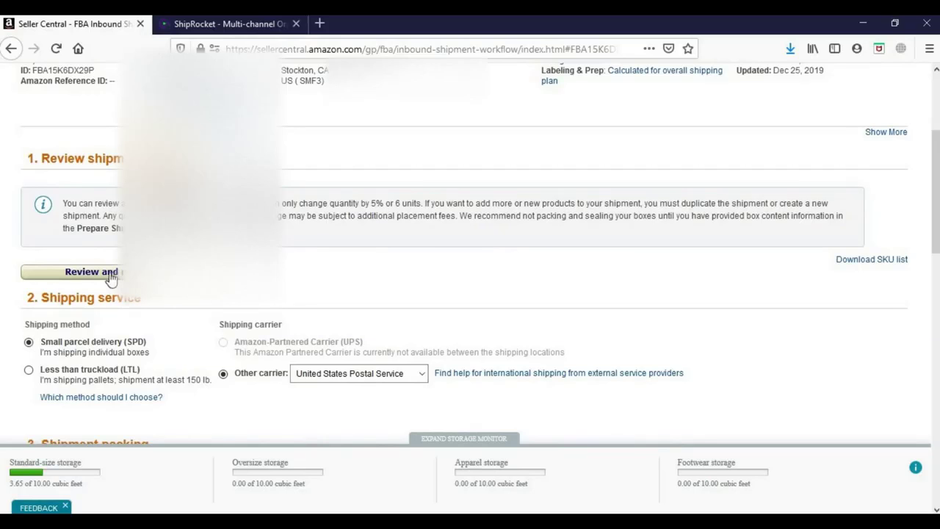
scroll(805, 185, down, 4)
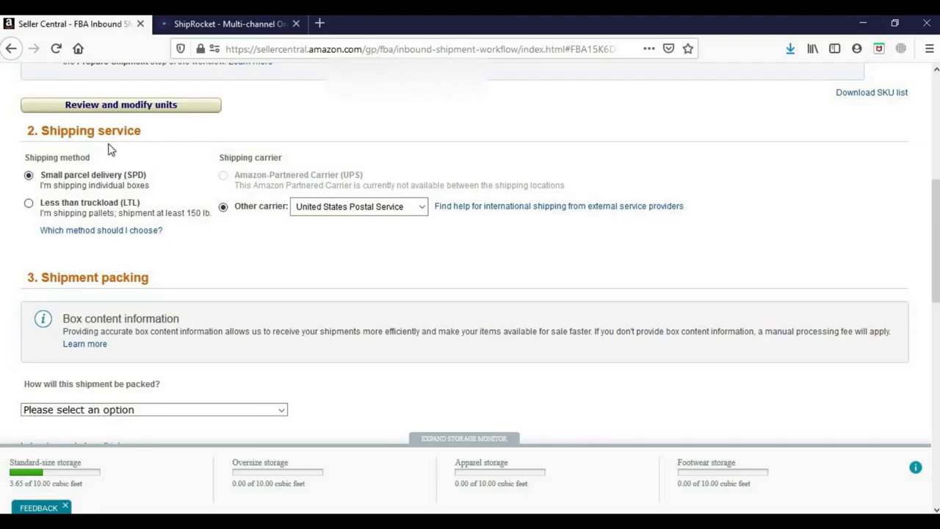
scroll(926, 205, up, 4)
scroll(922, 207, down, 3)
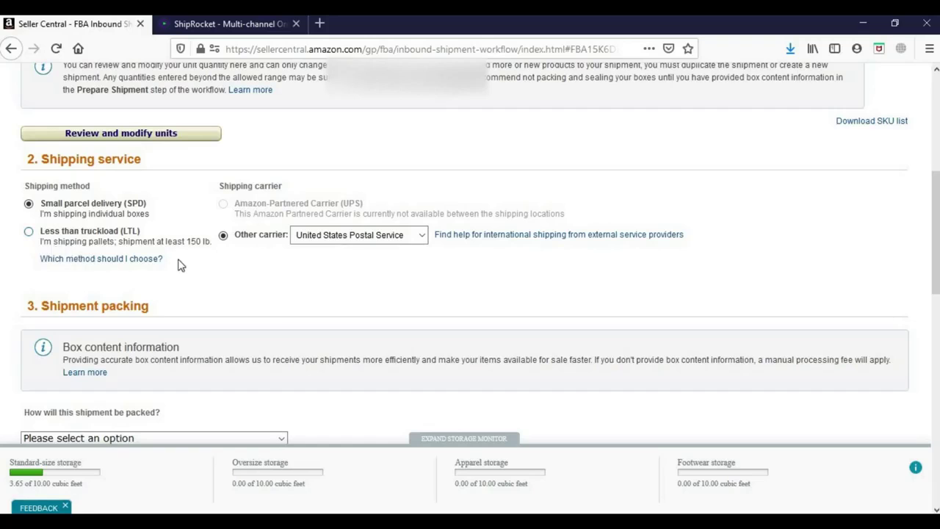
click(326, 235)
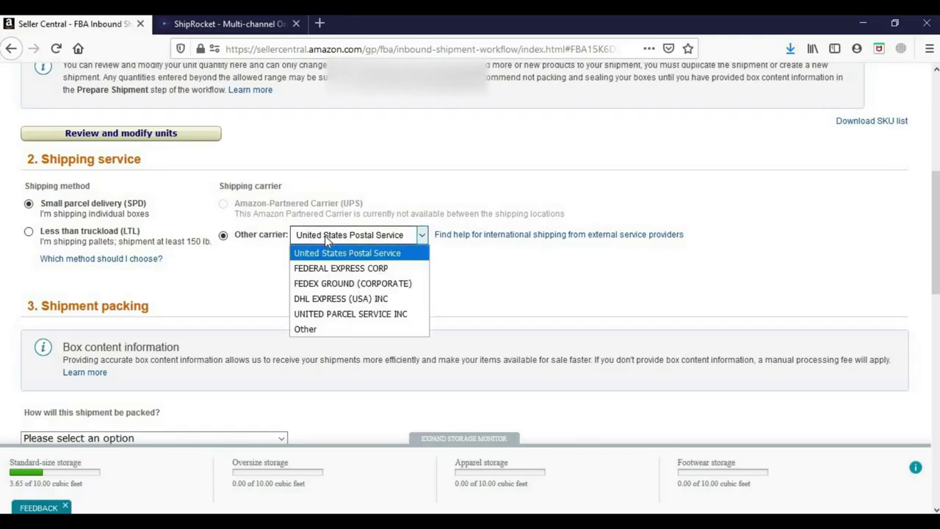
click(305, 330)
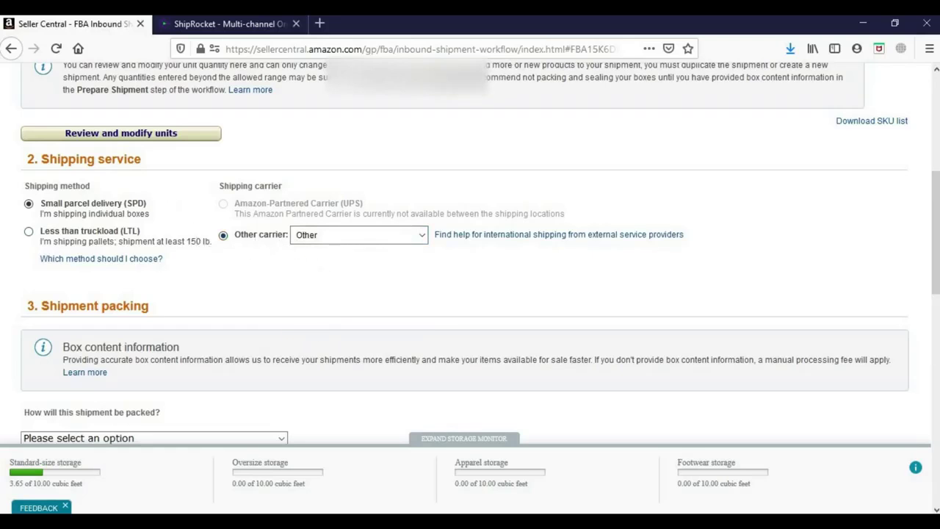
Set the shipment packing method to Everything in one box
scroll(134, 255, down, 3)
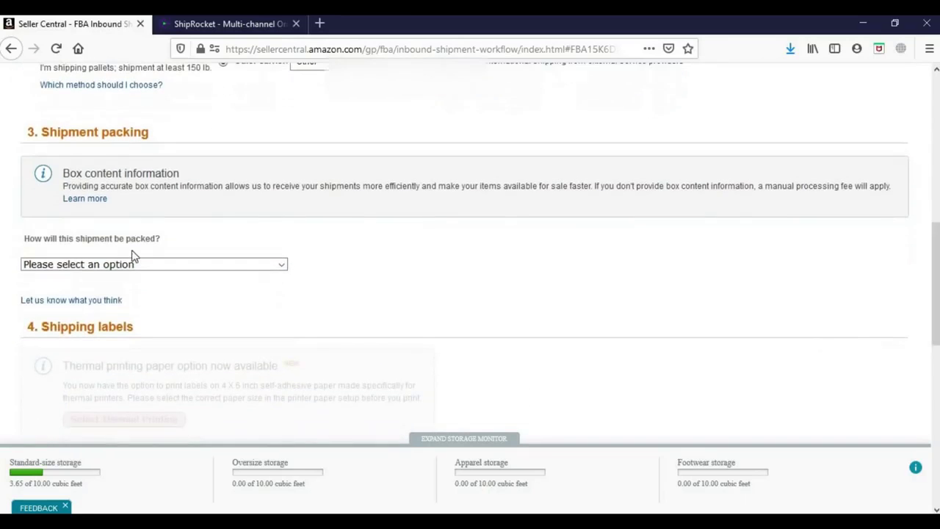
click(122, 265)
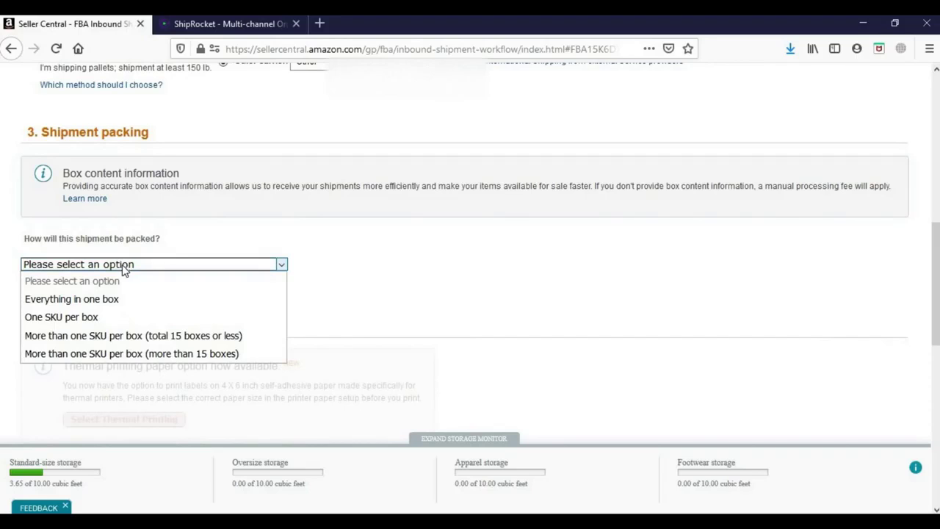
click(74, 299)
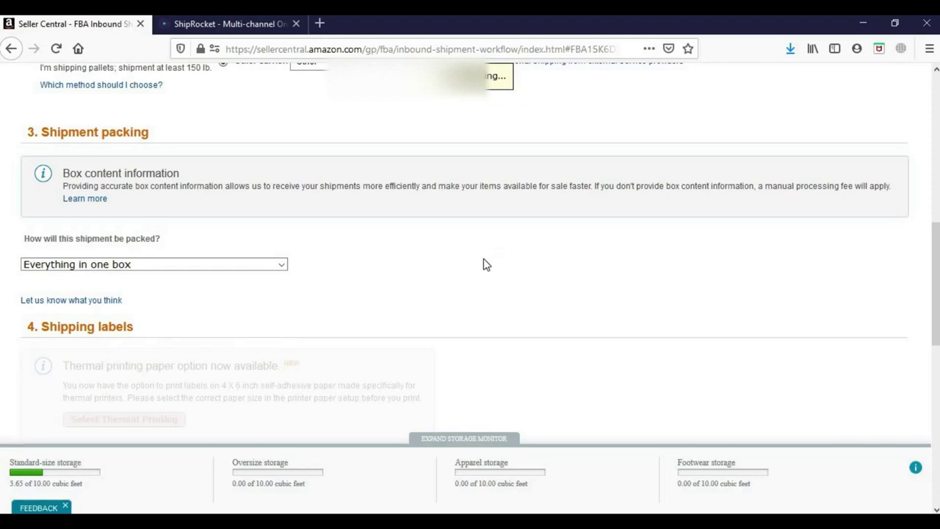
mouse_move(477, 513)
click(541, 466)
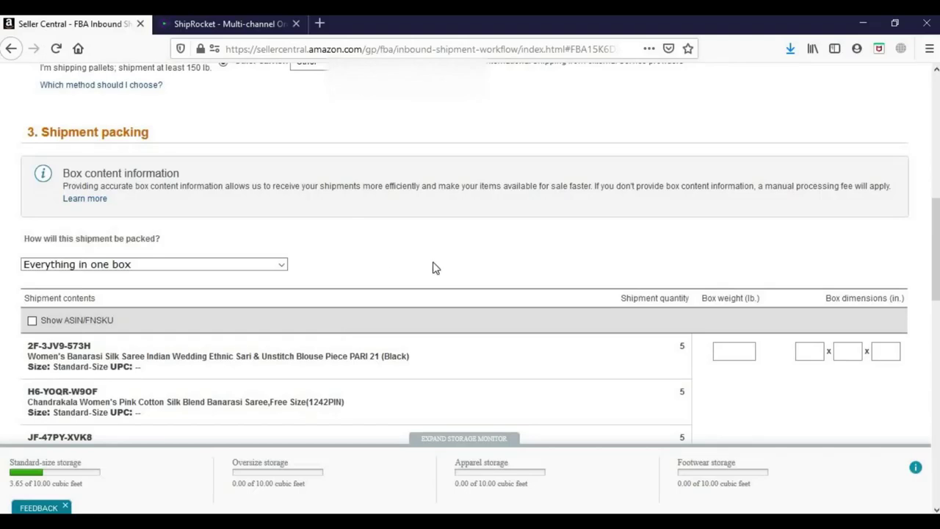
Search Google for "kg to lb" in a new browser tab and convert 20 kilograms to pounds for the box weight
scroll(933, 224, down, 3)
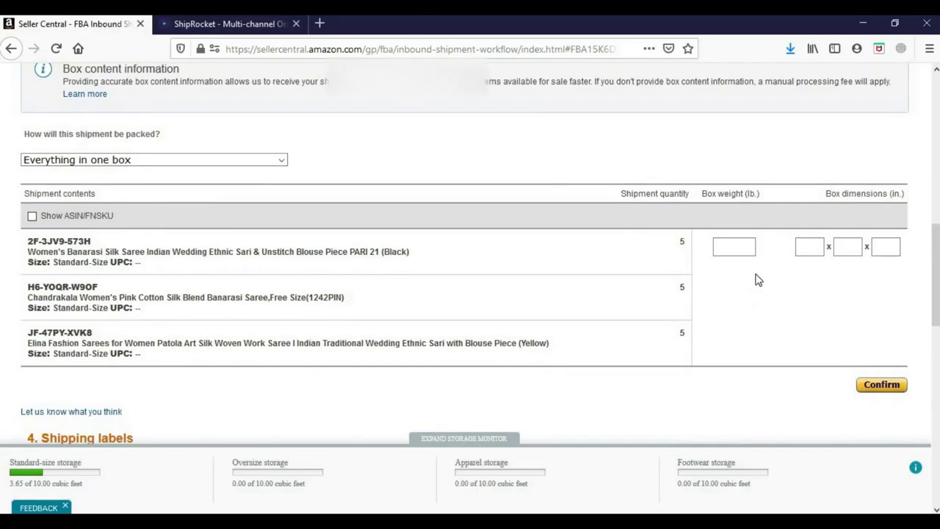
click(737, 246)
click(319, 24)
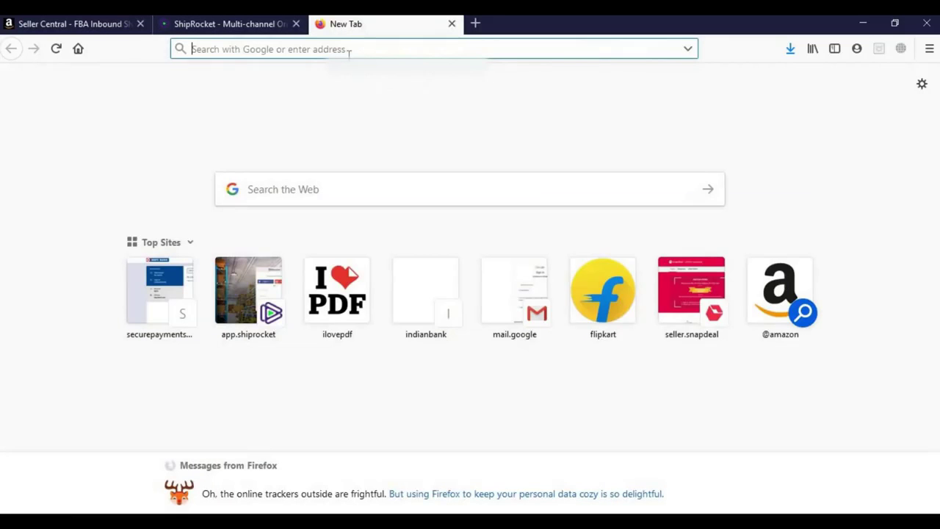
text(kg)
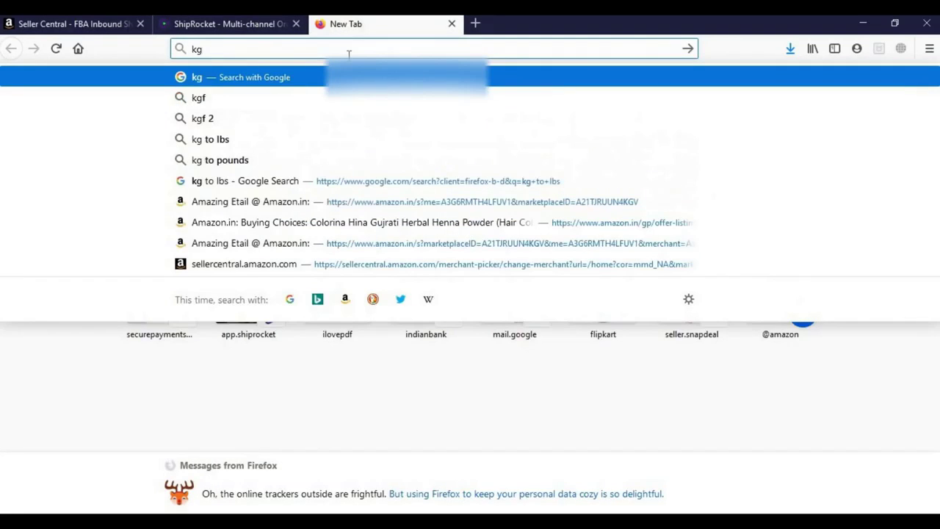
text( to lb)
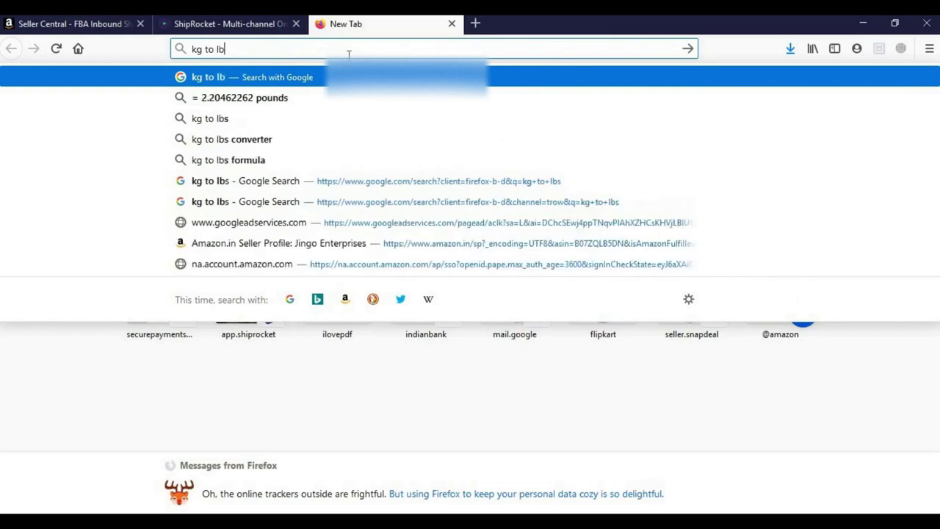
key(Return)
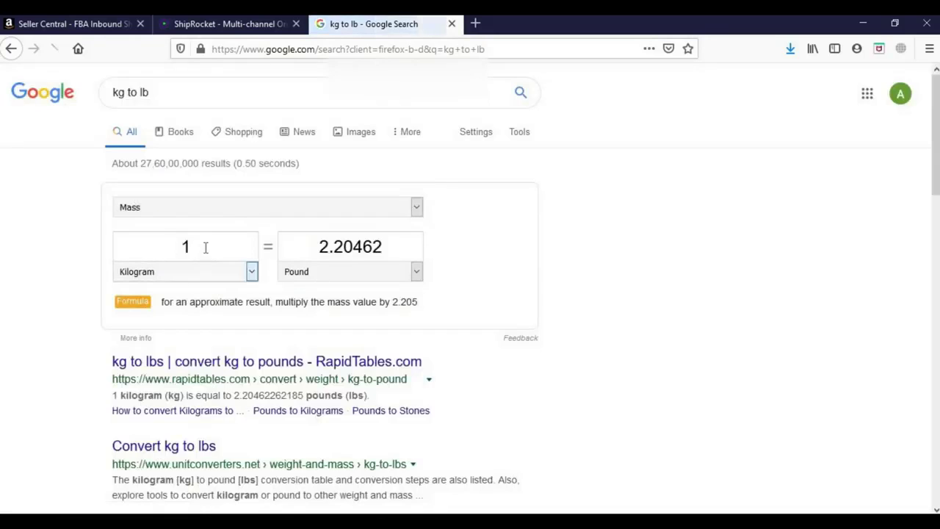
double_click(205, 247)
text(20)
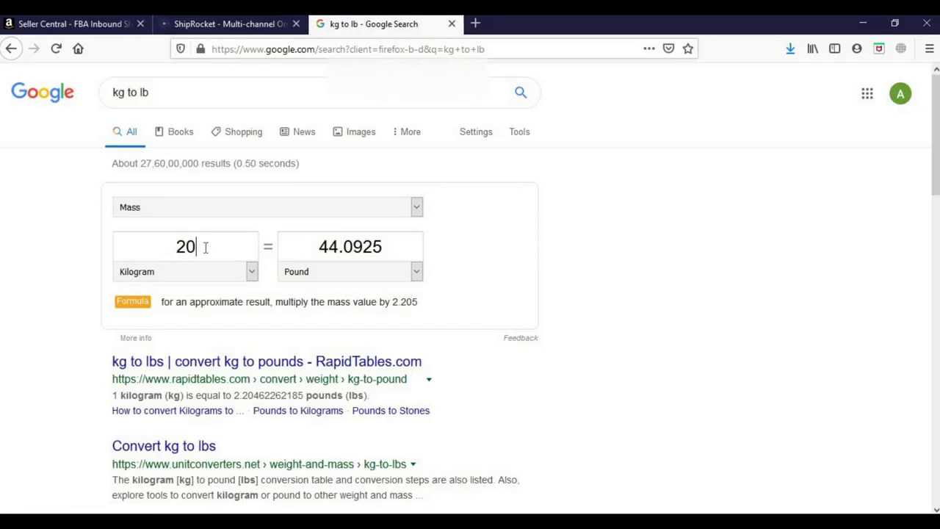
Return to Seller Central, enter a box weight of 44 lb and dimensions of 20 x 20 x 20 in., and confirm the box information
click(67, 23)
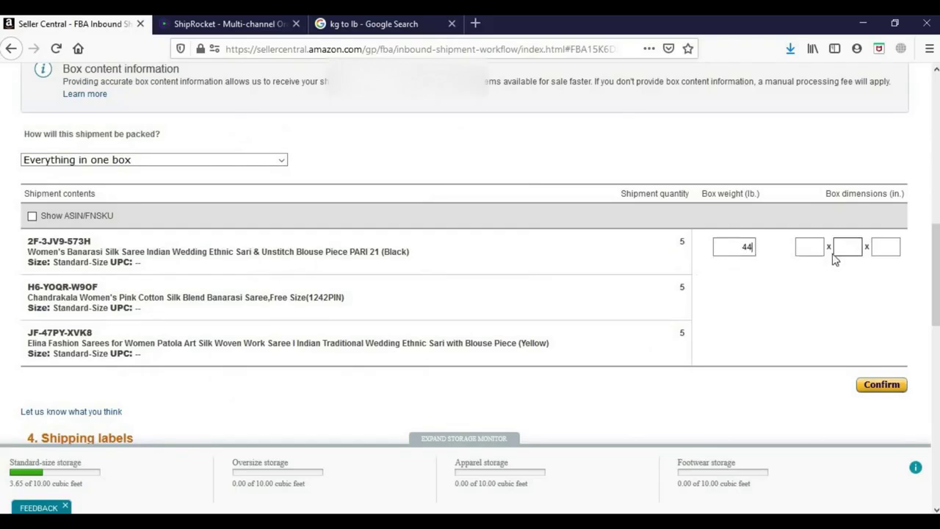
key(Tab)
key(Tab)
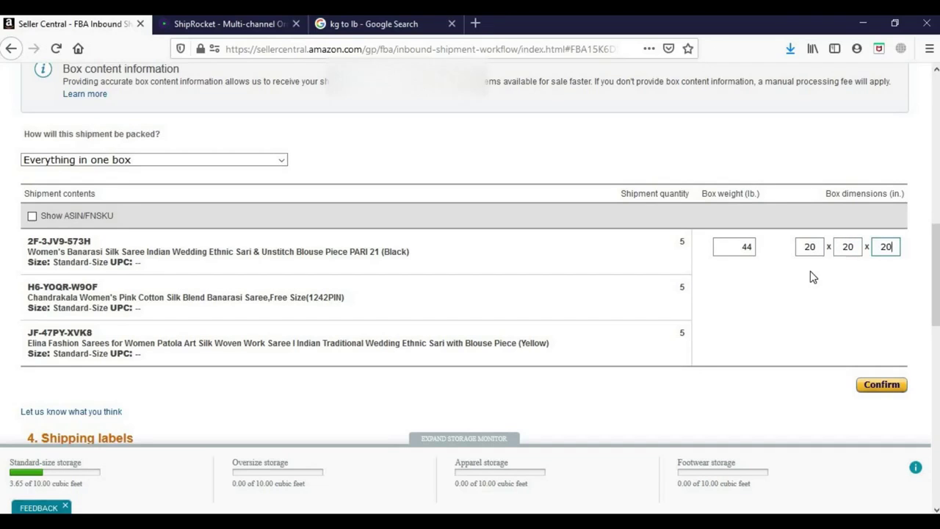
click(881, 387)
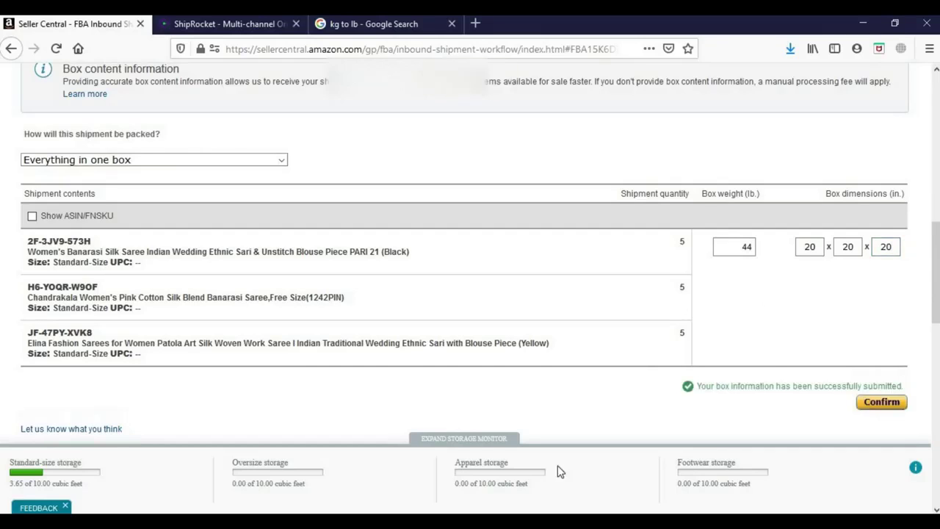
Switch to File Explorer, open the products PDF from the Downloads folder, and cancel its print dialog
click(536, 473)
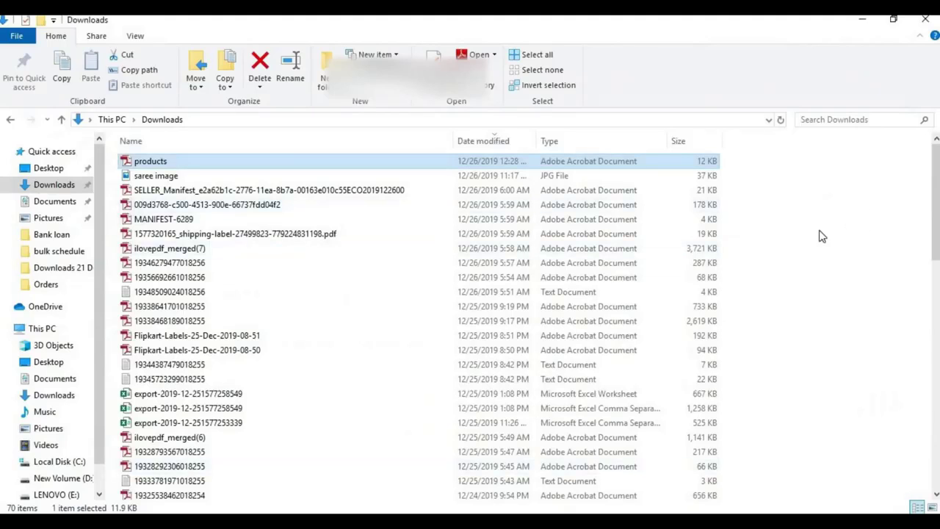
click(816, 238)
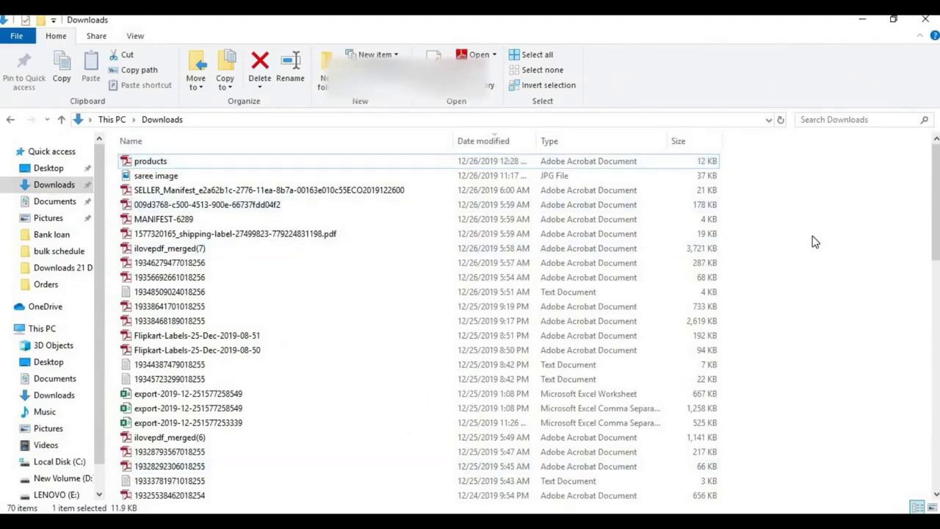
click(147, 162)
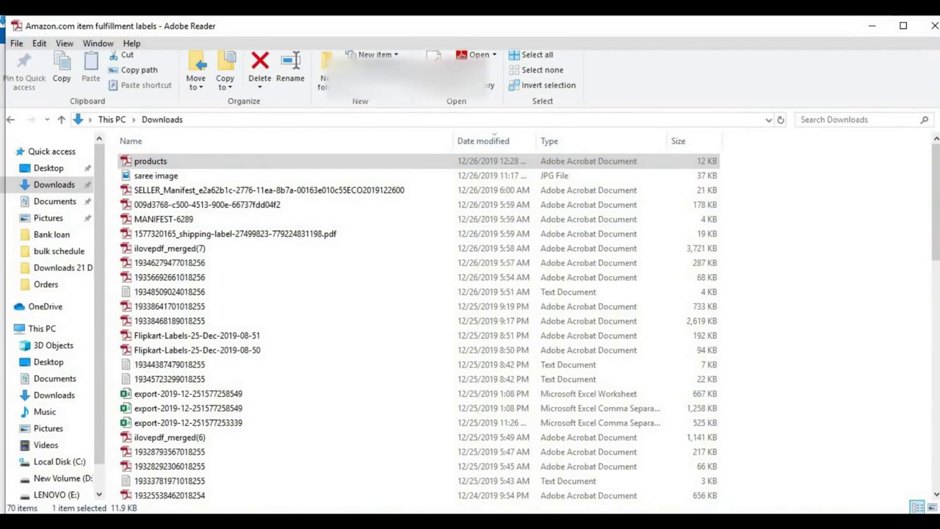
click(577, 453)
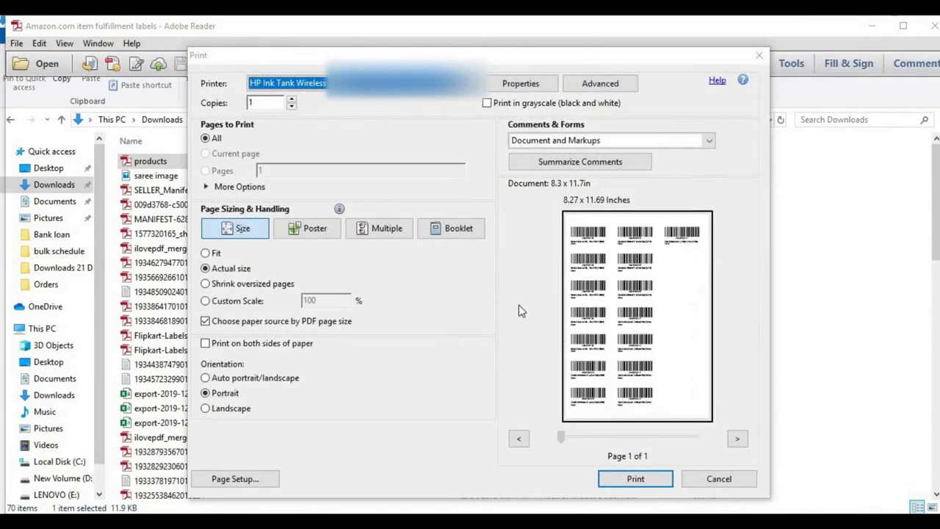
click(717, 481)
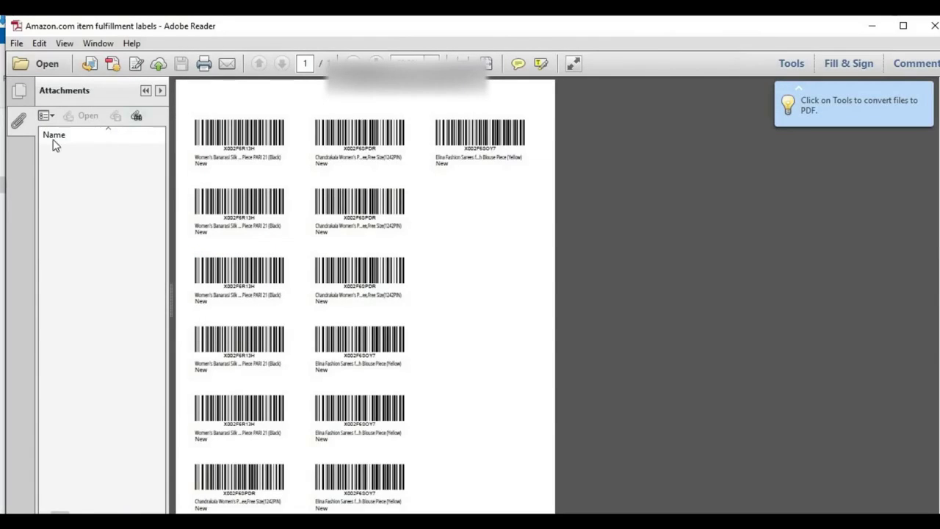
Hide the attachments pane, examine the enlarged barcode labels for the three sarees, and return to Seller Central
click(18, 120)
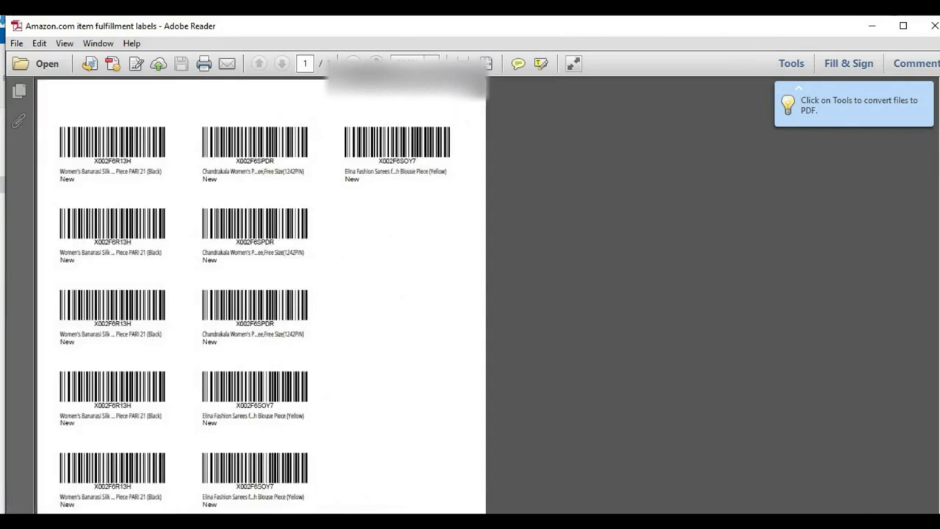
key(ctrl+plus)
key(ctrl+plus)
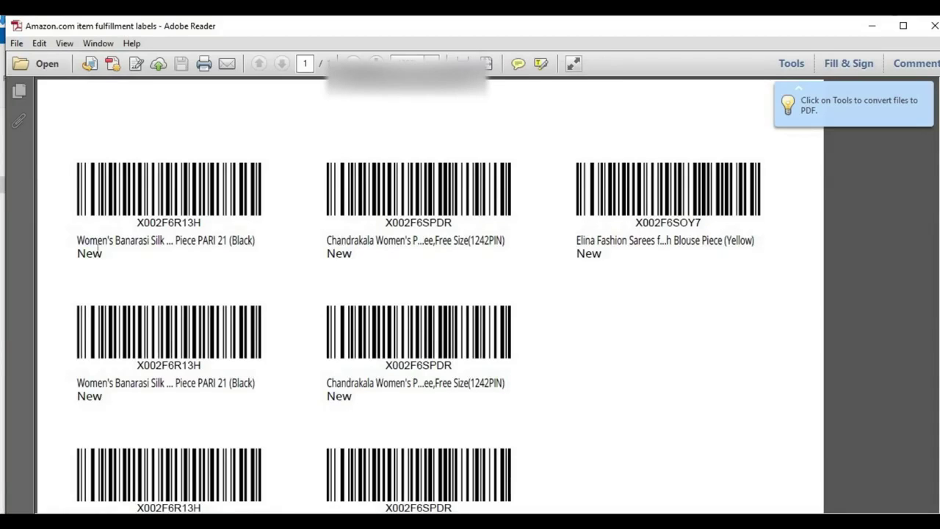
drag(165, 236, 166, 237)
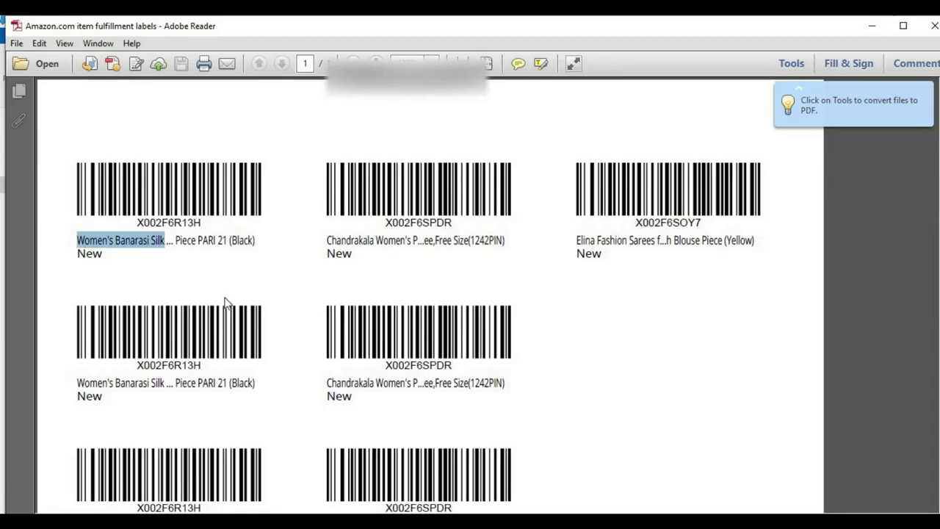
click(73, 199)
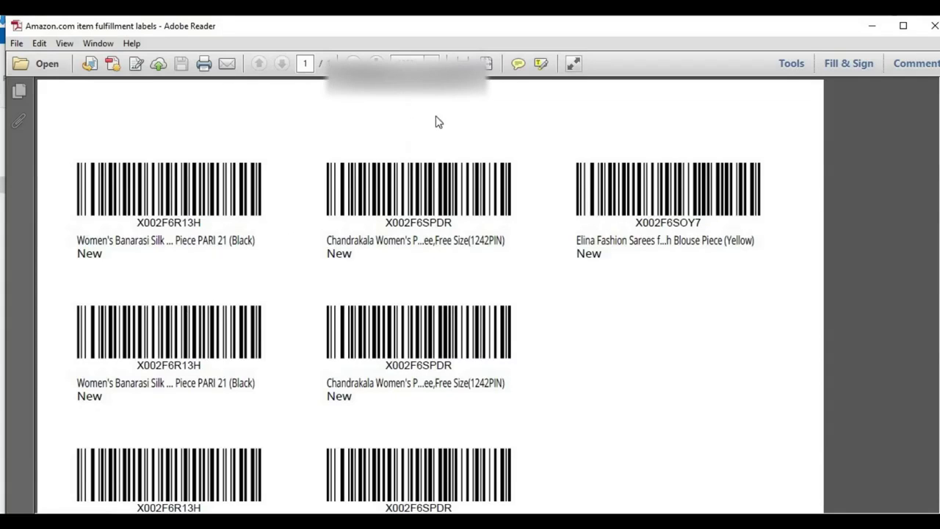
key(alt+Tab)
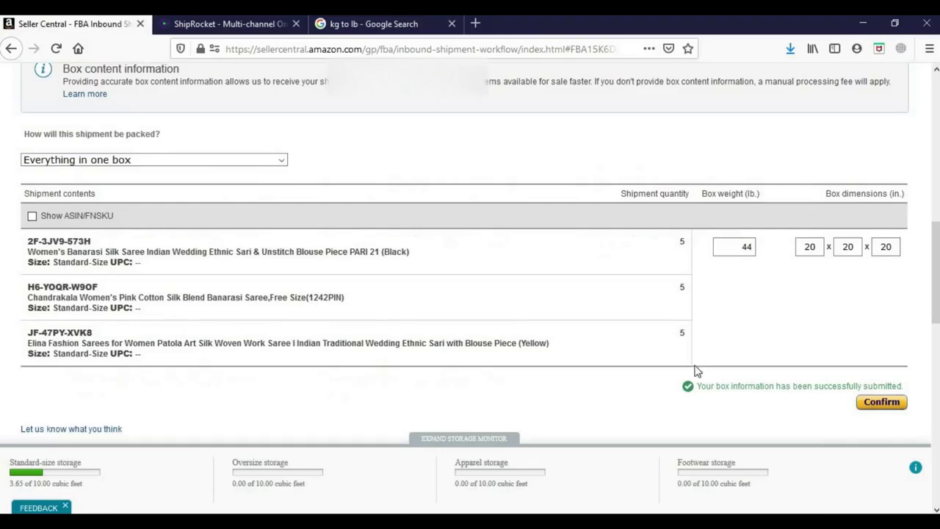
Choose plain paper as the paper type for the box labels in the shipping labels section
drag(937, 233, 937, 275)
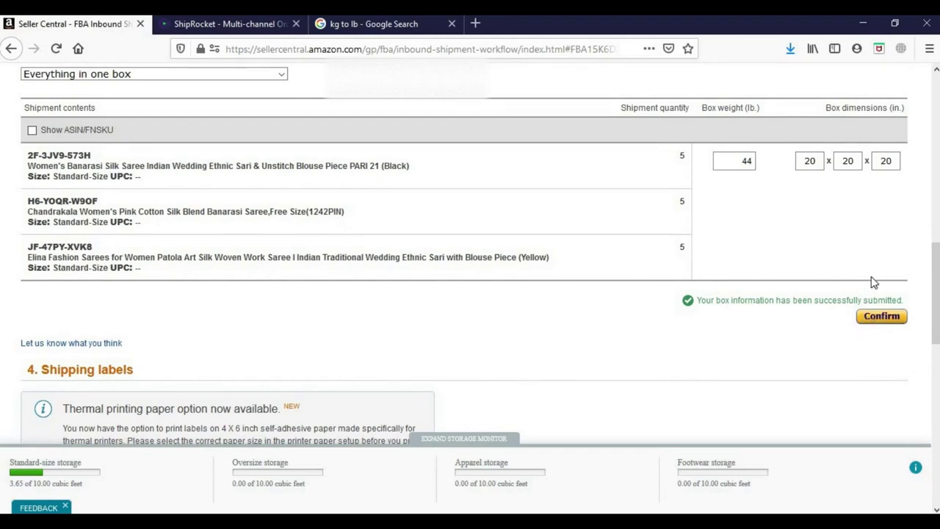
drag(937, 307, 928, 397)
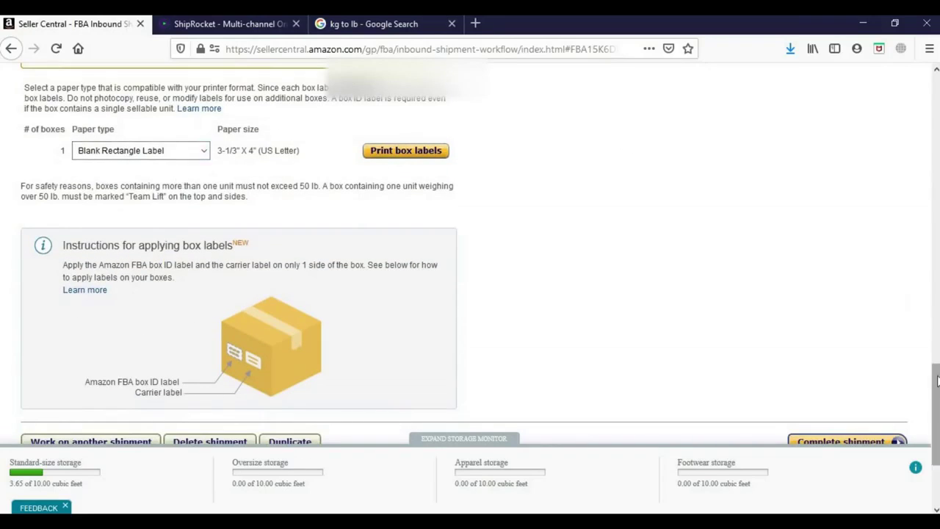
mouse_move(937, 381)
mouse_down()
mouse_move(931, 332)
mouse_move(931, 370)
mouse_up()
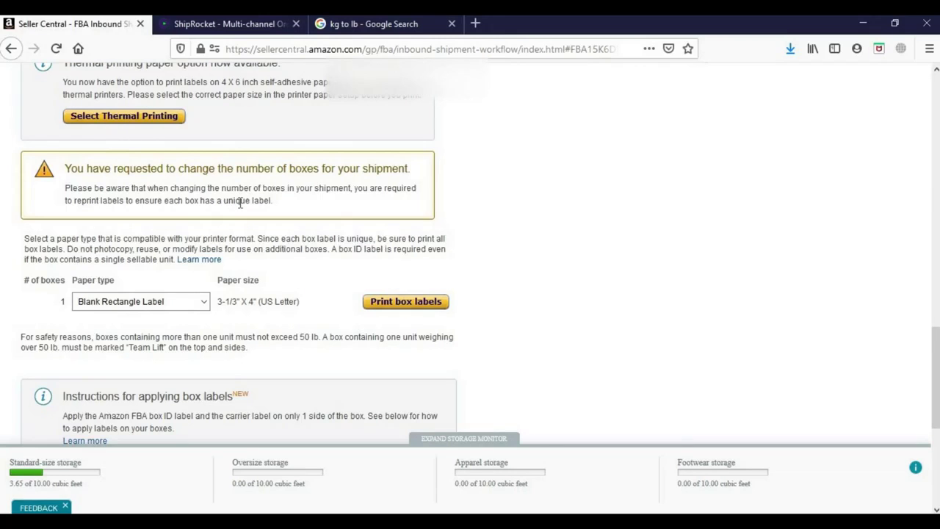
click(174, 303)
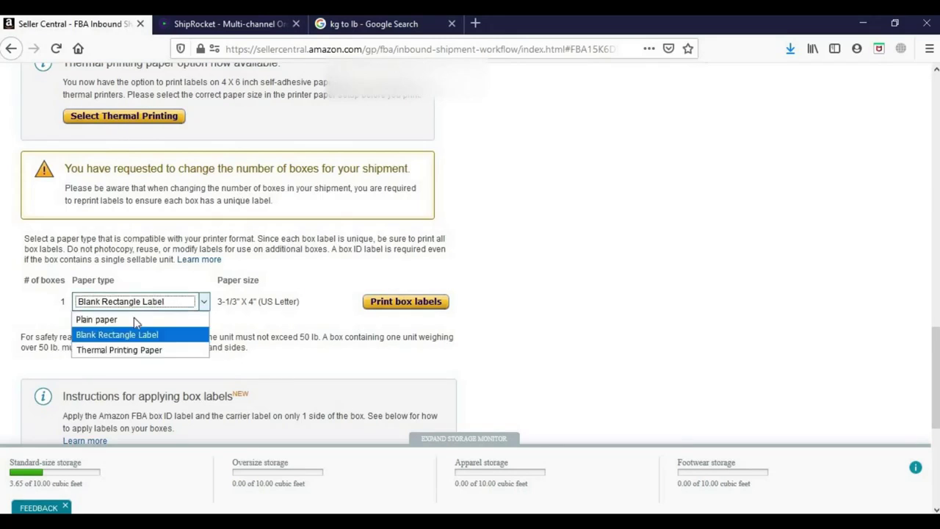
click(105, 322)
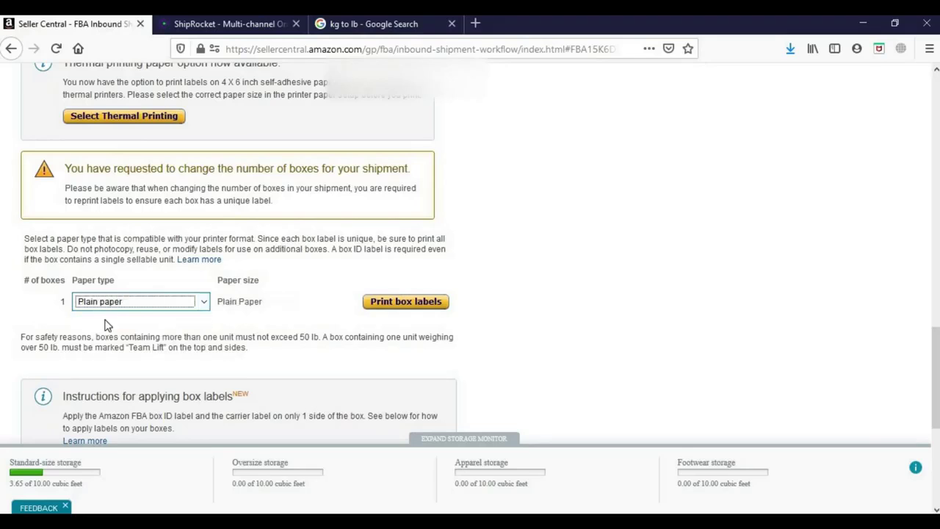
click(40, 304)
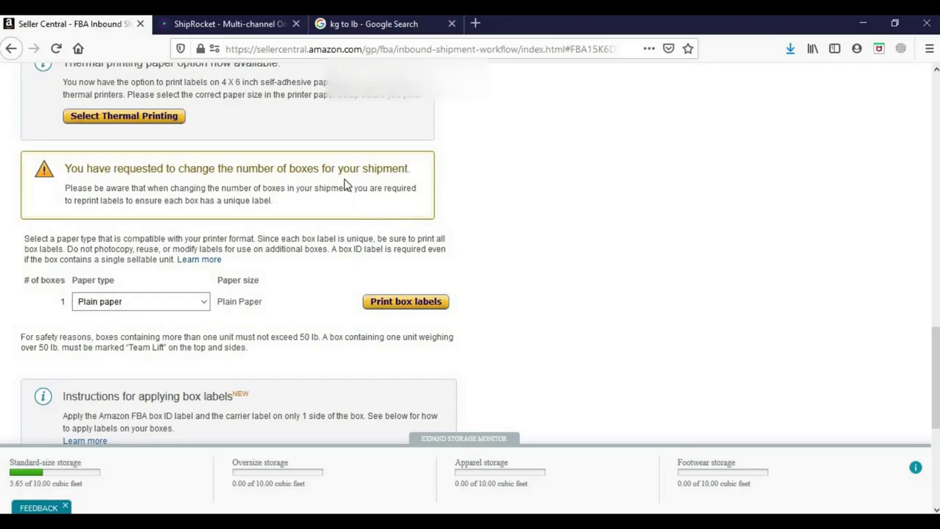
Generate the box labels for printing and open the downloaded package PDF from the Downloads folder
scroll(937, 376, up, 1)
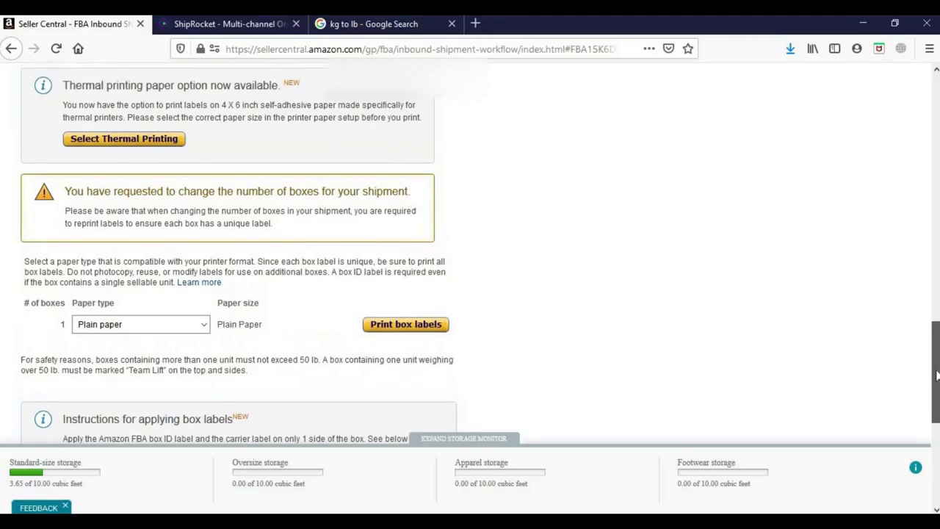
scroll(933, 353, up, 10)
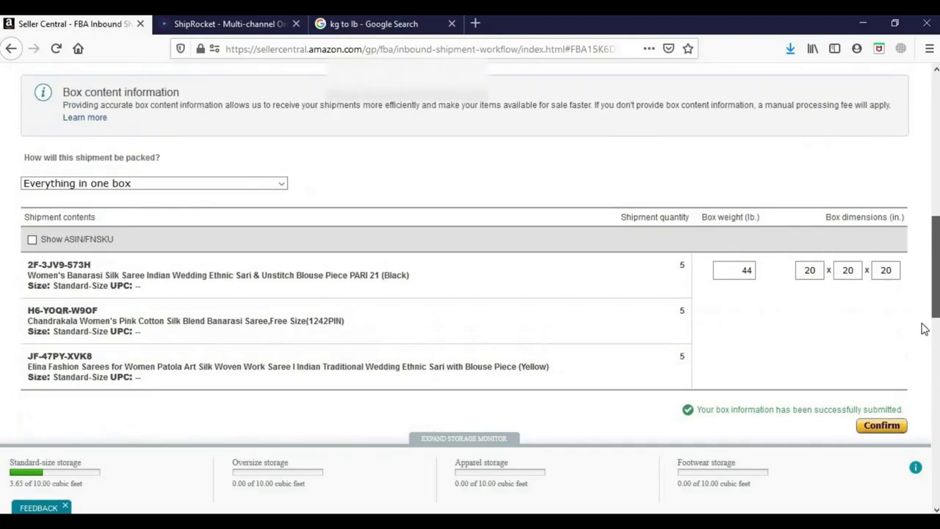
scroll(924, 329, down, 10)
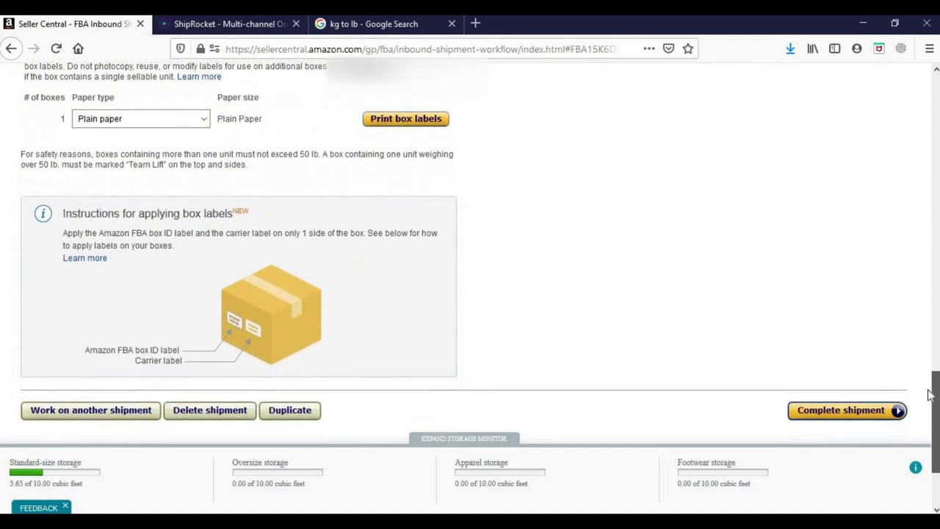
click(396, 122)
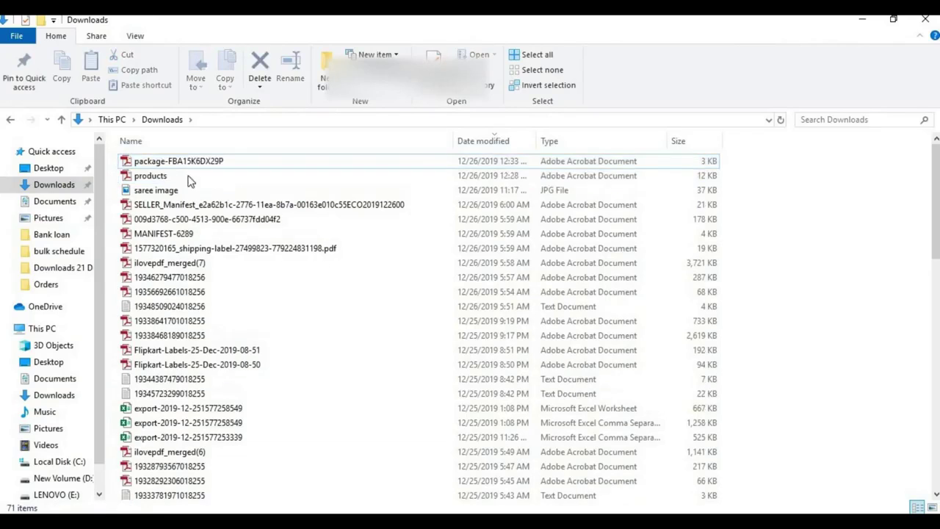
double_click(166, 162)
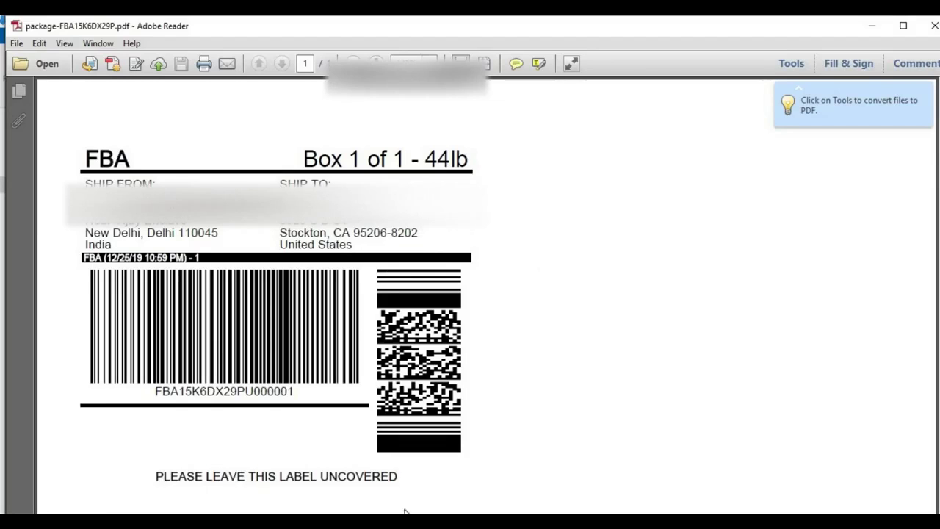
Return to the browser, close the leftover label download tab, and complete the shipment up to the tracking number entry for box 1
key(alt+Tab)
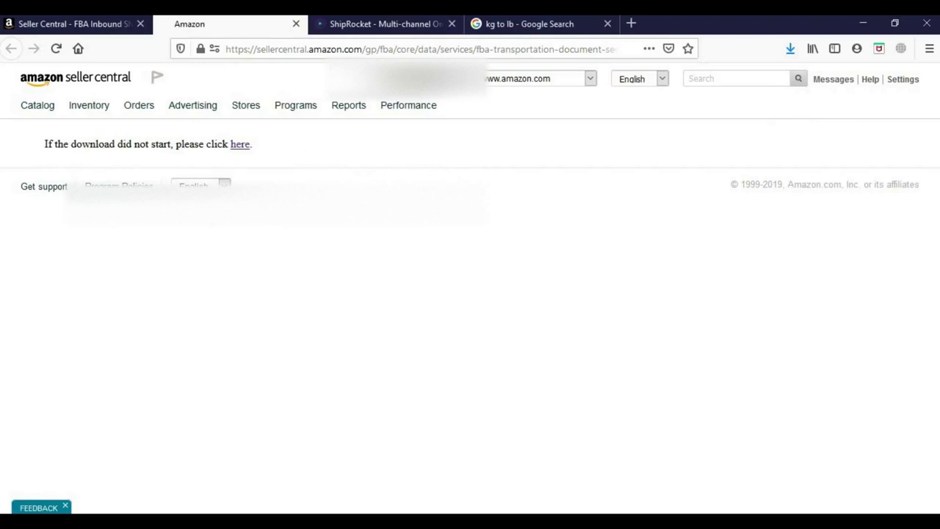
click(115, 24)
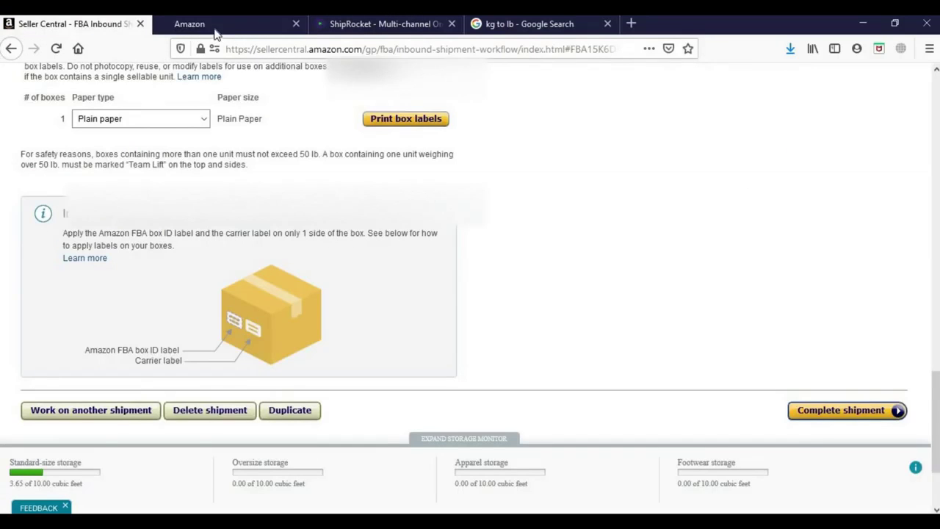
click(239, 26)
click(297, 25)
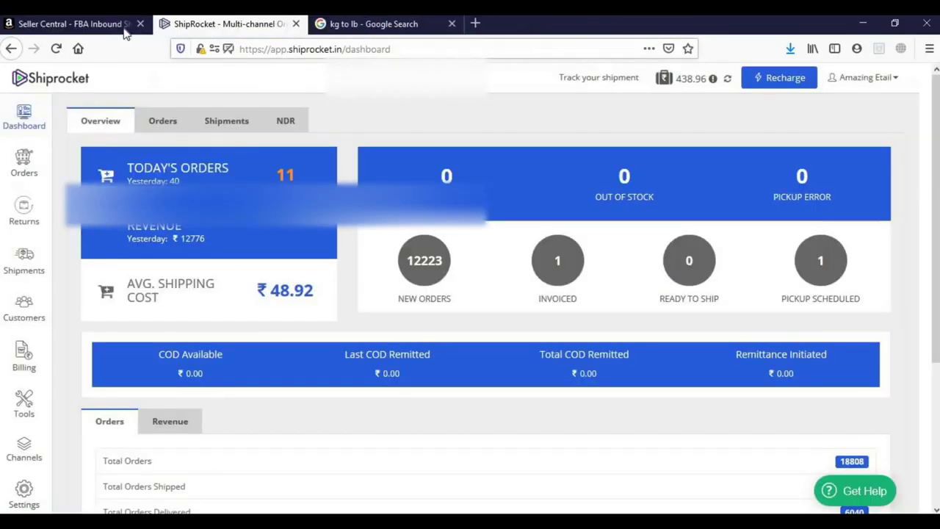
click(77, 27)
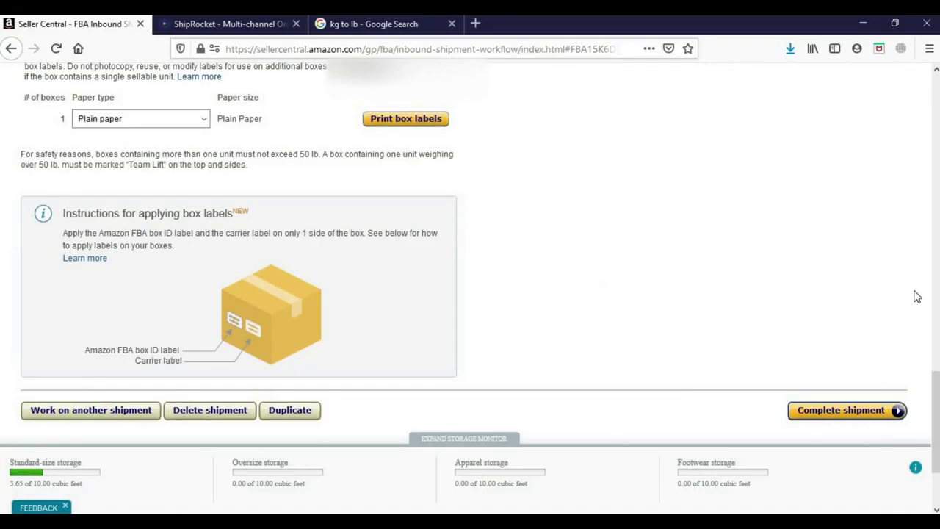
click(842, 413)
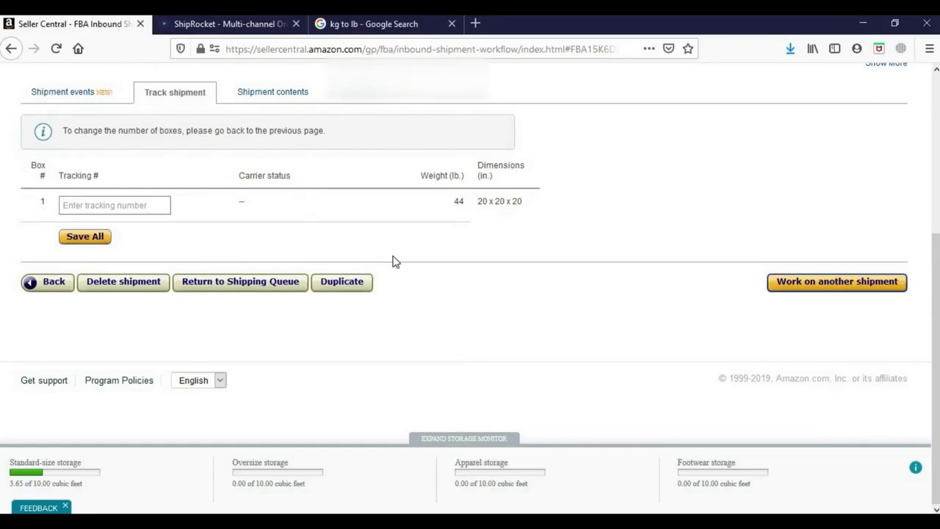
click(91, 206)
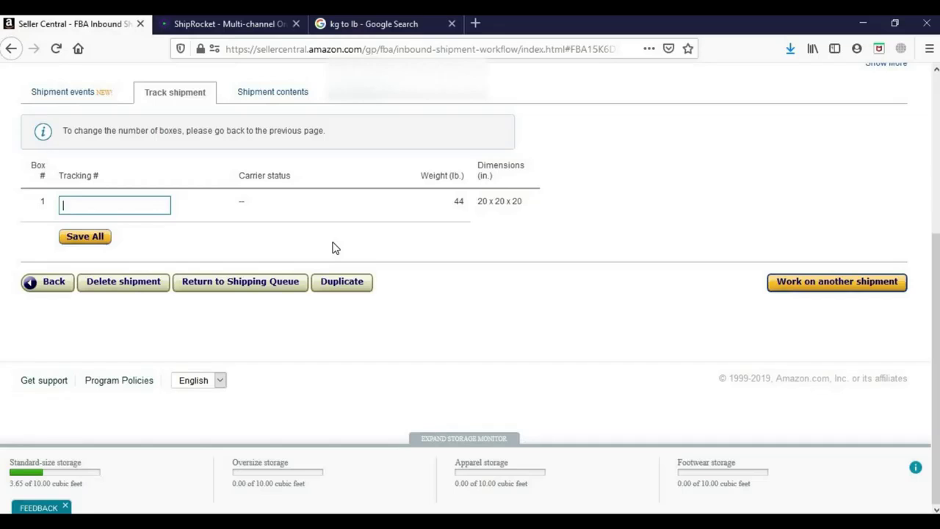
Search Google for "ups india" in the kg to lb tab and open the UPS India contact page
click(382, 24)
click(279, 48)
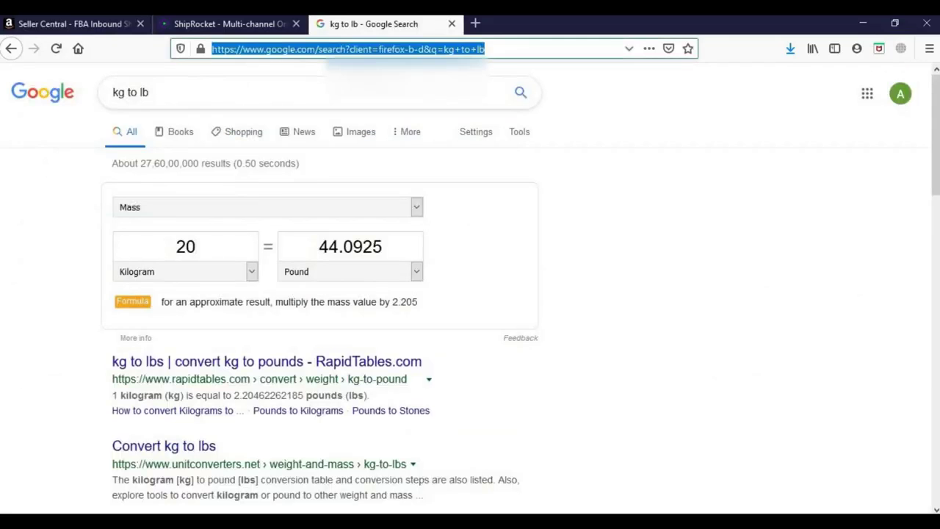
text(ups in)
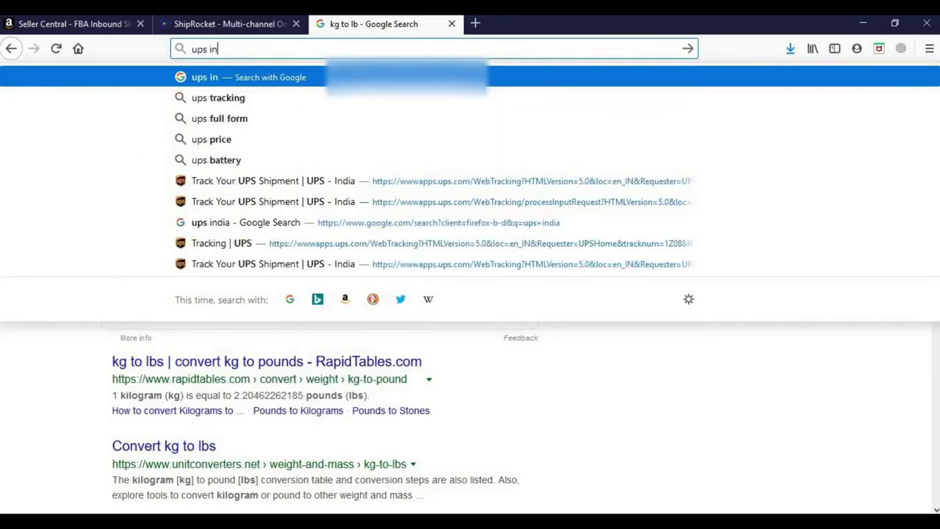
text(dia)
key(Return)
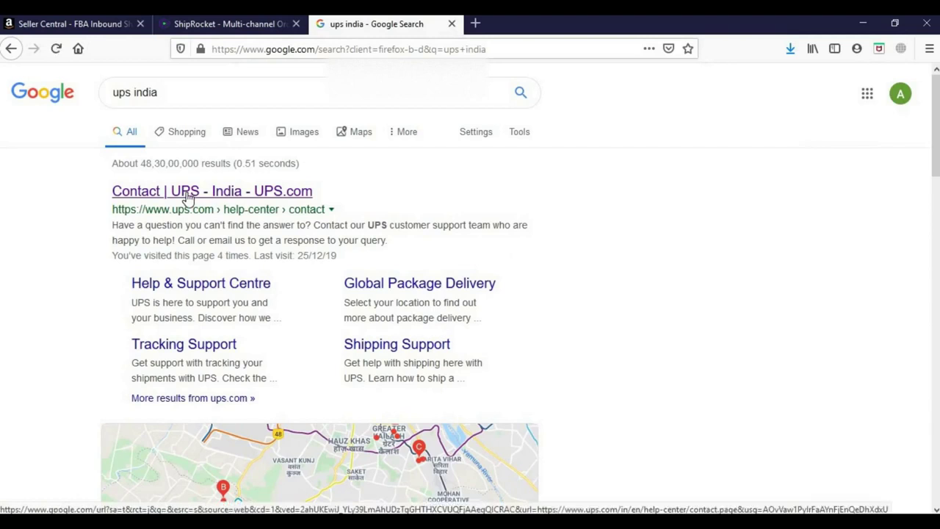
click(188, 194)
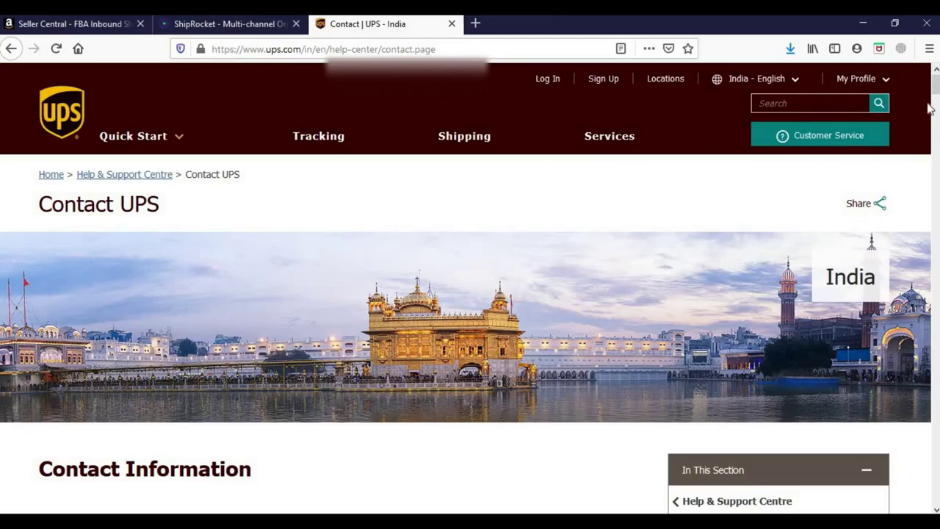
Find the customer service contact information for UPS India and highlight the toll-free numbers
mouse_move(936, 87)
mouse_down()
mouse_move(936, 115)
mouse_move(936, 98)
mouse_up()
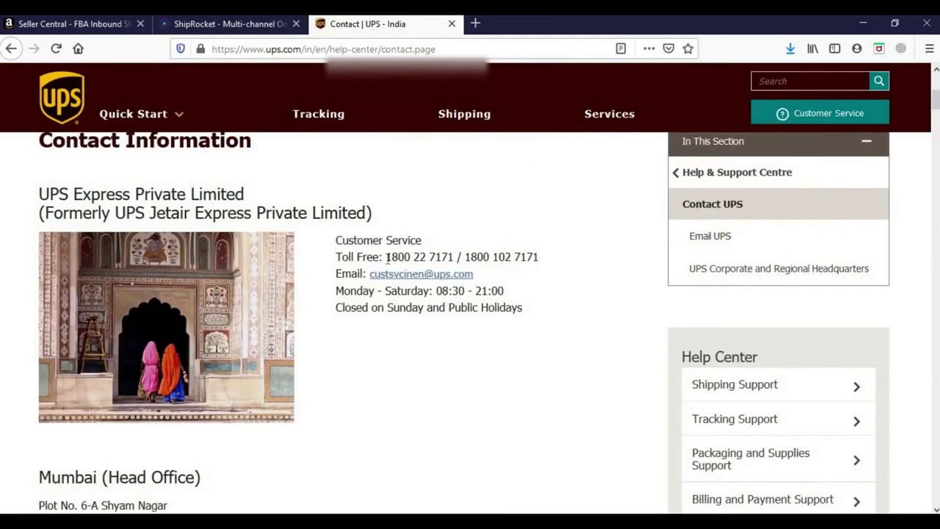
drag(386, 256, 544, 263)
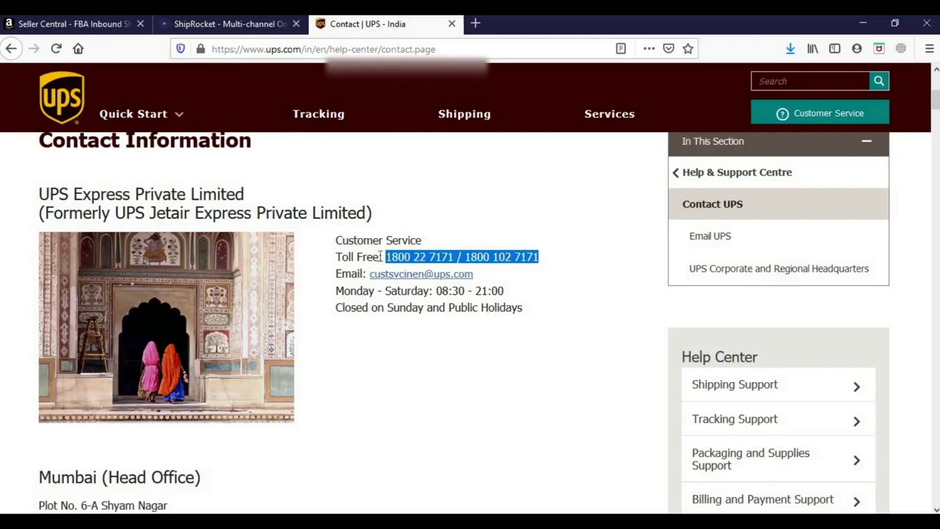
drag(380, 256, 559, 266)
scroll(936, 118, down, 3)
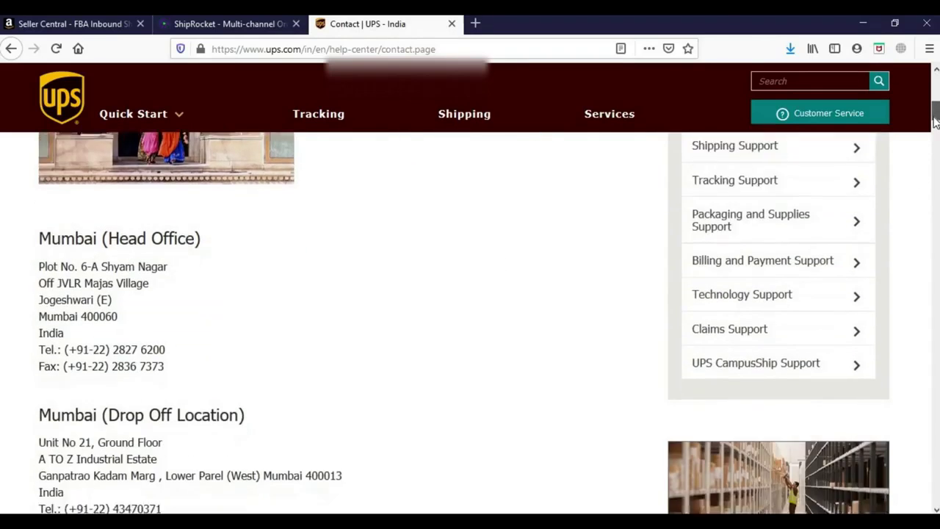
Examine the UPS India office listings by city, from the Mumbai head office through Ambur, Chennai, Coimbatore and Karur to Tirupur
drag(936, 118, 931, 146)
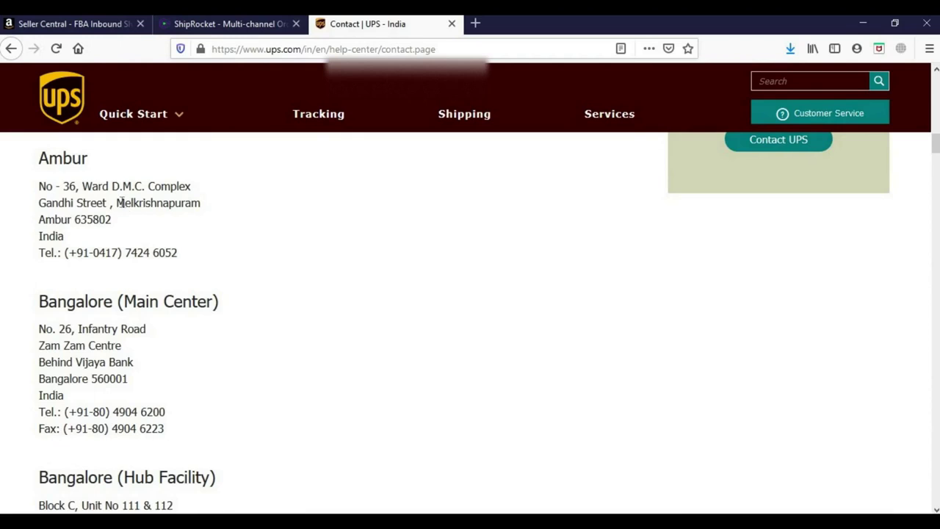
drag(118, 203, 152, 250)
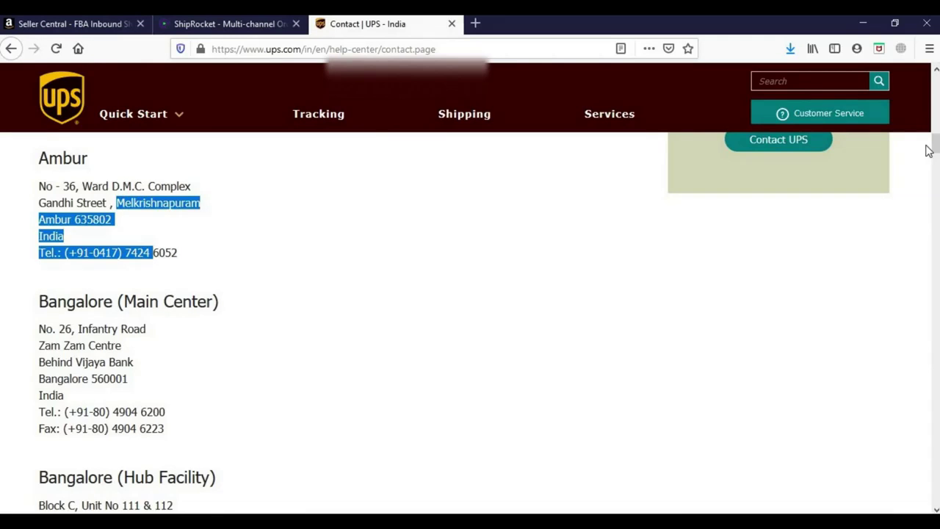
drag(935, 147, 933, 168)
drag(145, 363, 165, 365)
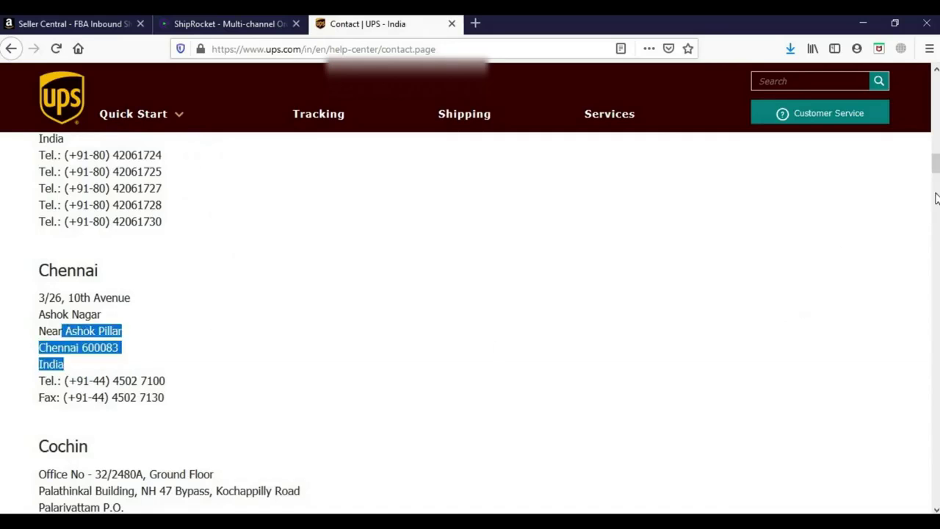
drag(934, 173, 934, 184)
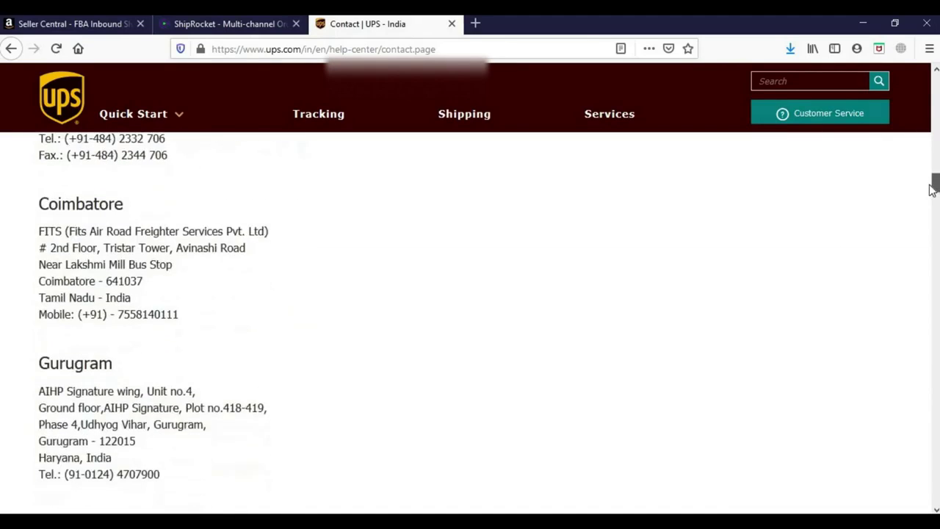
drag(103, 281, 70, 282)
drag(935, 183, 931, 222)
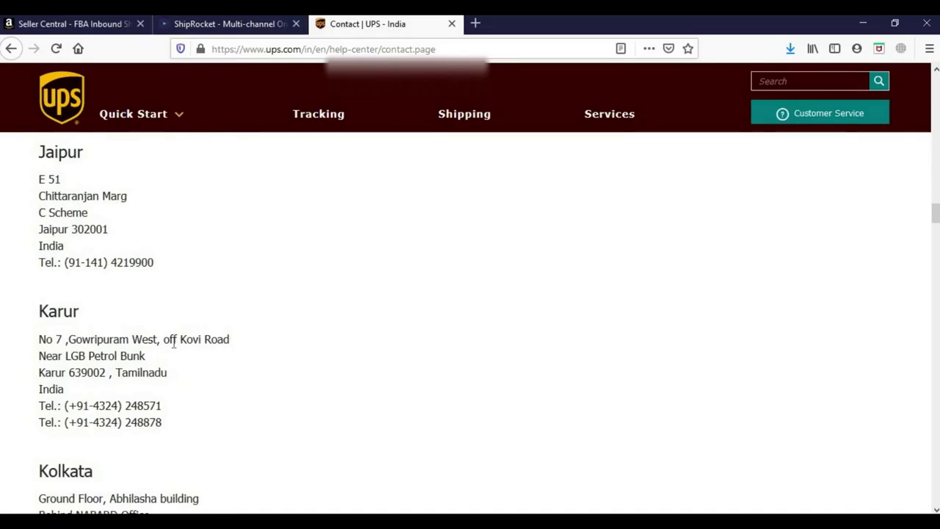
drag(161, 353, 132, 338)
drag(936, 217, 929, 314)
drag(63, 237, 88, 246)
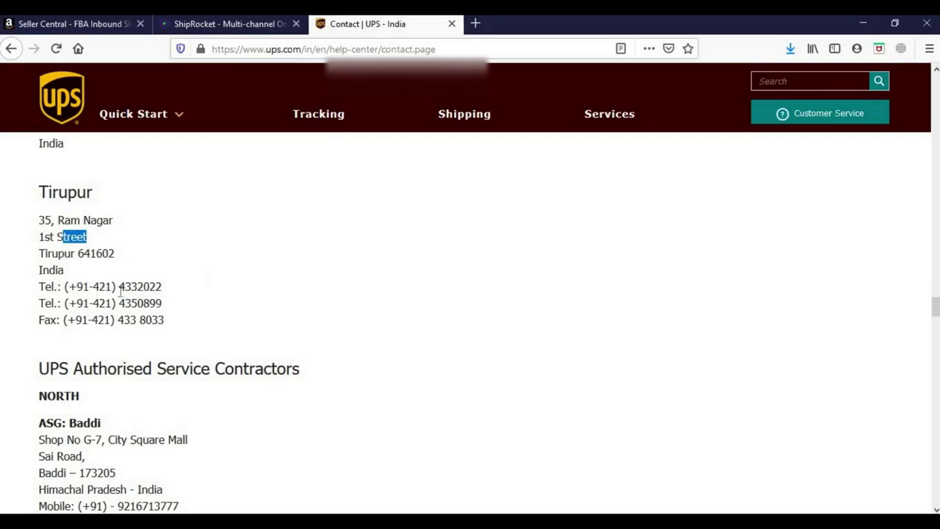
Compare the Tirupur office entry with the UPS Authorised Service Contractors section and look through its northern contractors
drag(40, 367, 299, 376)
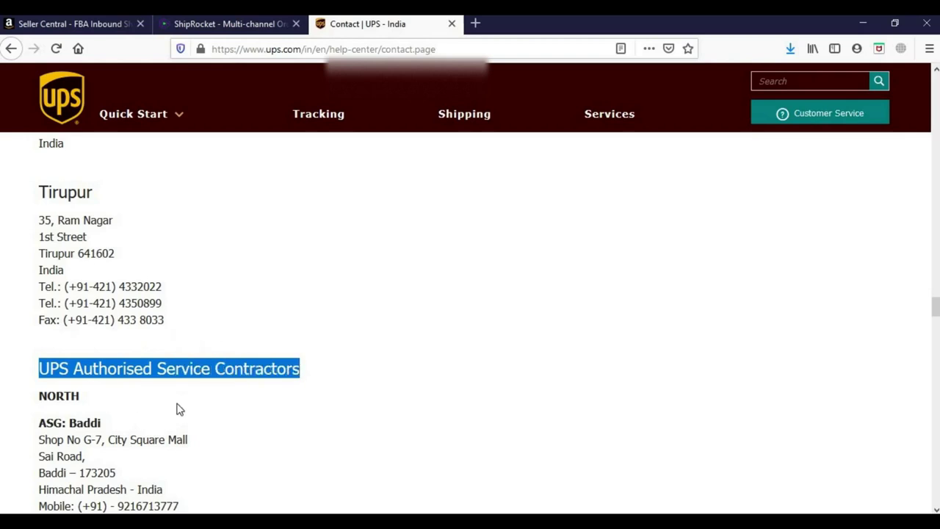
drag(40, 189, 165, 321)
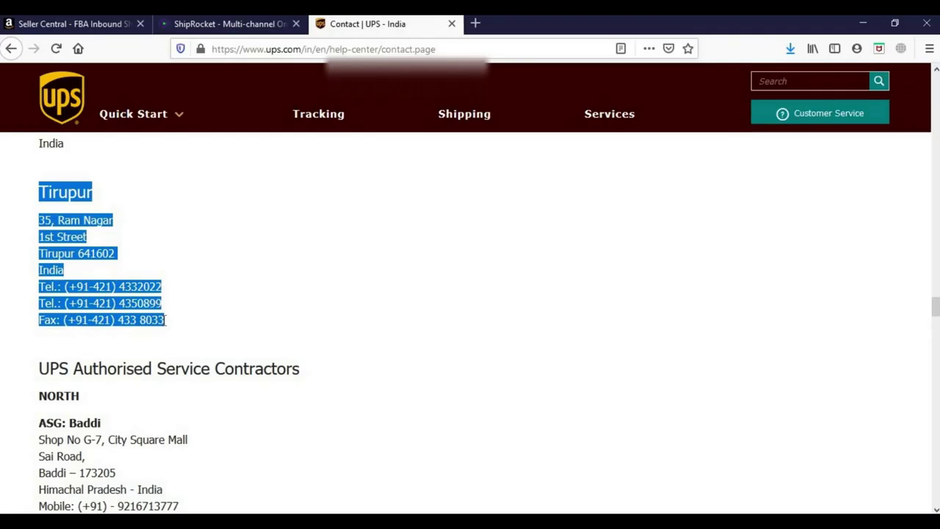
click(38, 370)
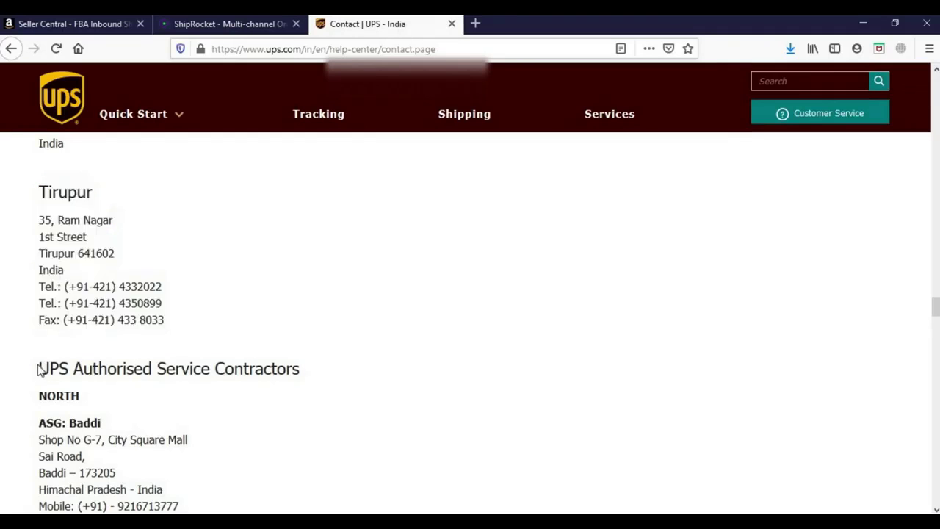
drag(43, 364, 328, 375)
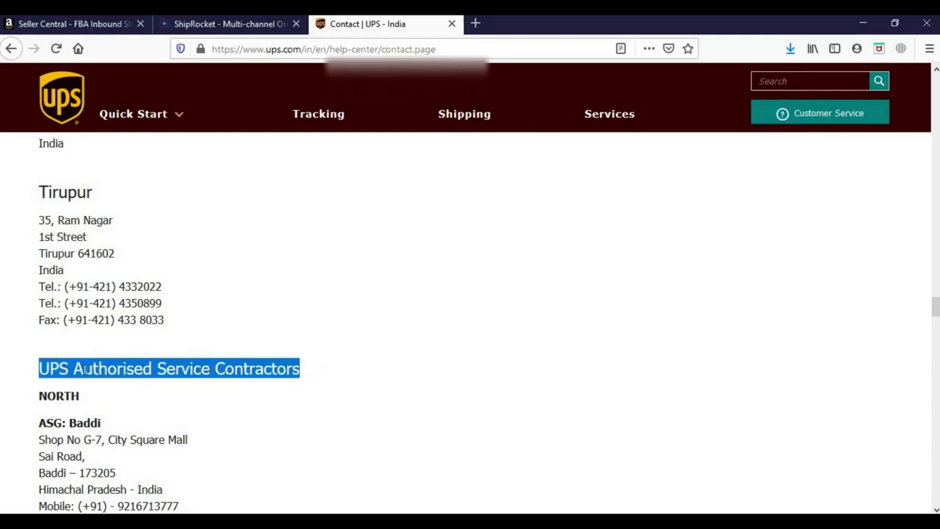
drag(937, 293, 935, 337)
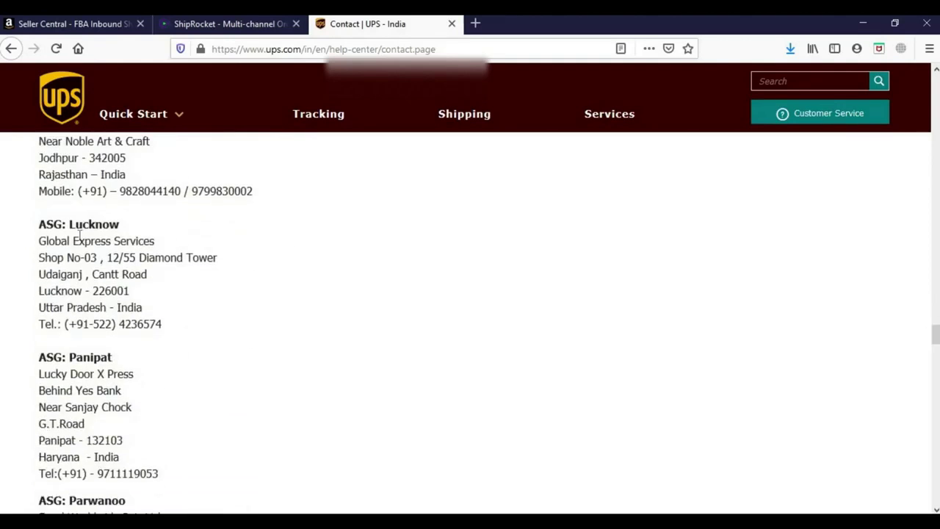
Examine the remaining UPS authorised contractor listings, from Lucknow in the north through the southern entries for Ranipet and Tuticorin
drag(78, 241, 126, 291)
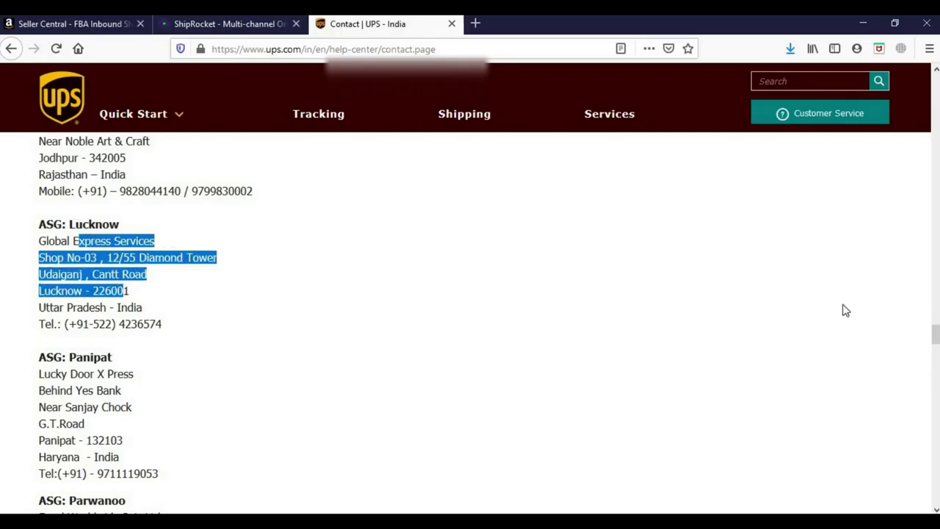
drag(935, 338, 924, 442)
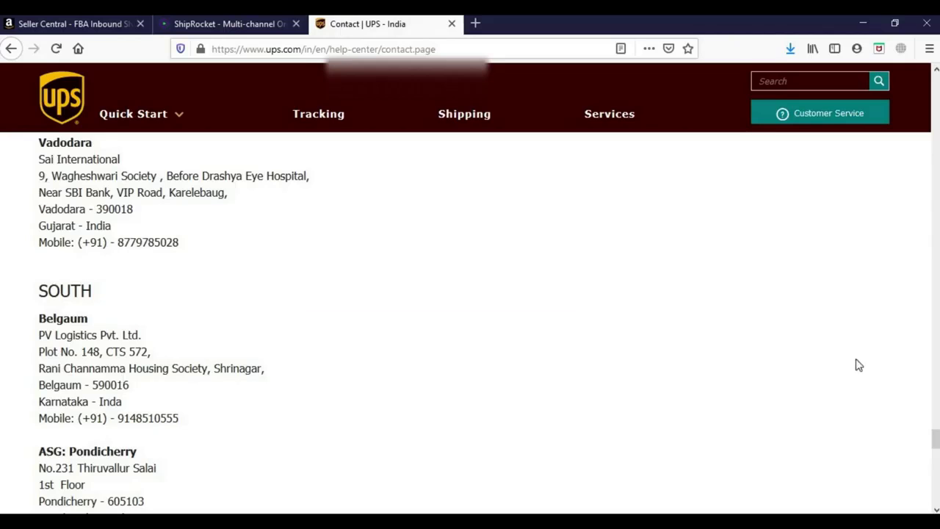
drag(936, 441, 936, 458)
drag(83, 345, 94, 376)
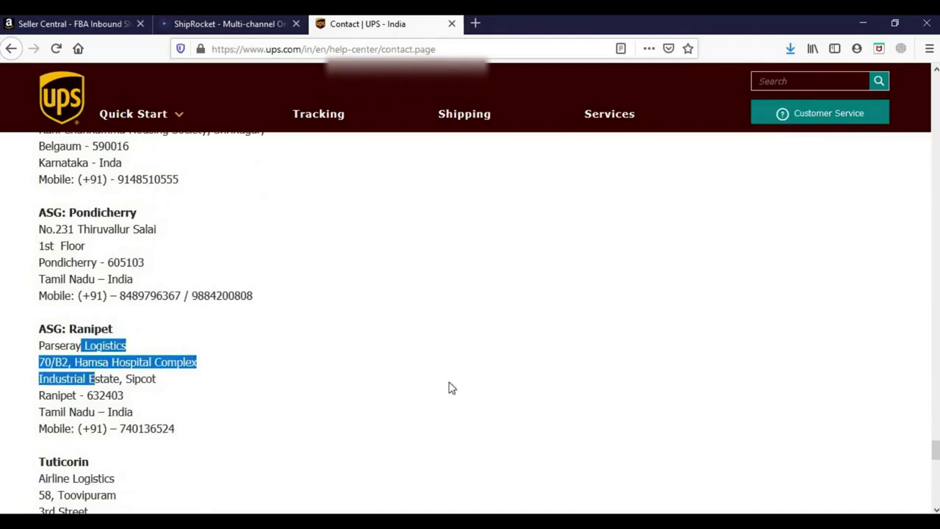
drag(936, 448, 936, 463)
drag(64, 314, 92, 349)
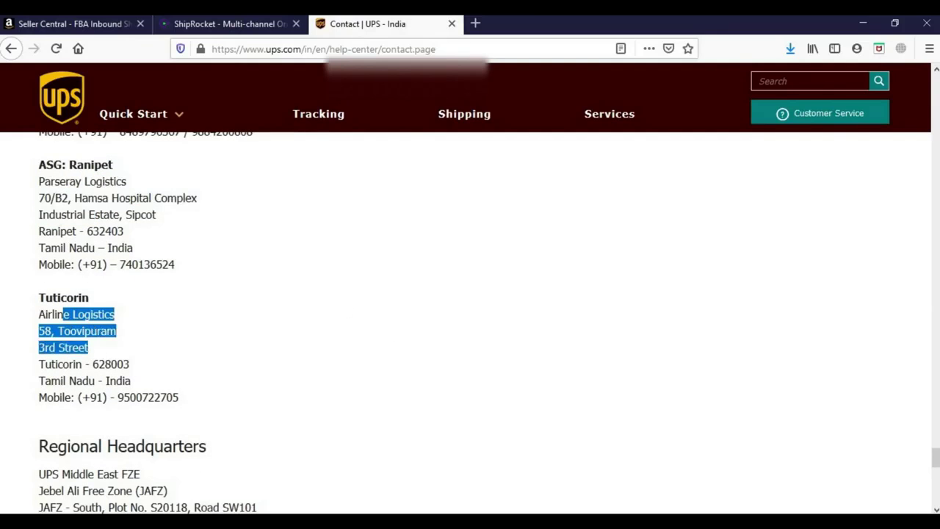
Return to the UPS Express customer service details at the start of the contact page and highlight the toll-free numbers
drag(936, 461, 936, 74)
scroll(416, 252, down, 4)
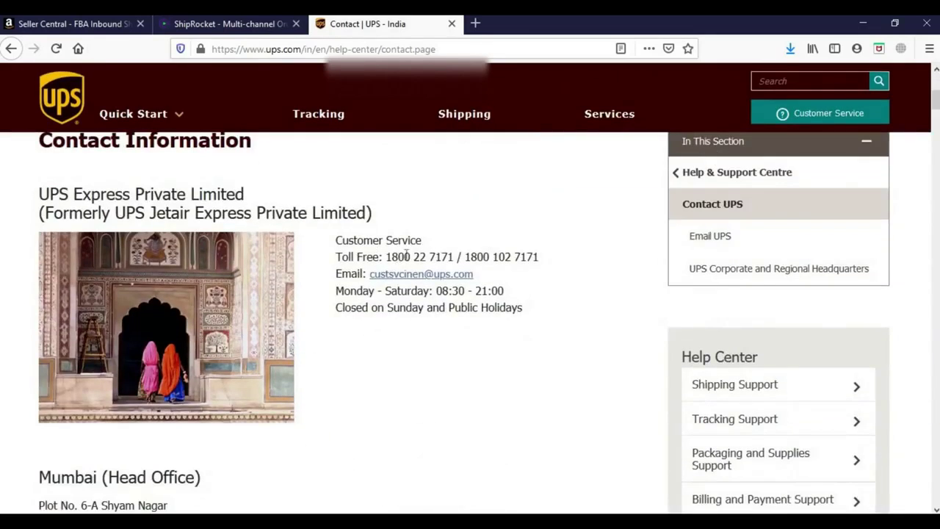
drag(379, 257, 533, 257)
click(517, 281)
Search Google for "ecom shipping solutions pvt ltd" in a new tab and highlight the customer care phone number on the company's contact page
click(475, 24)
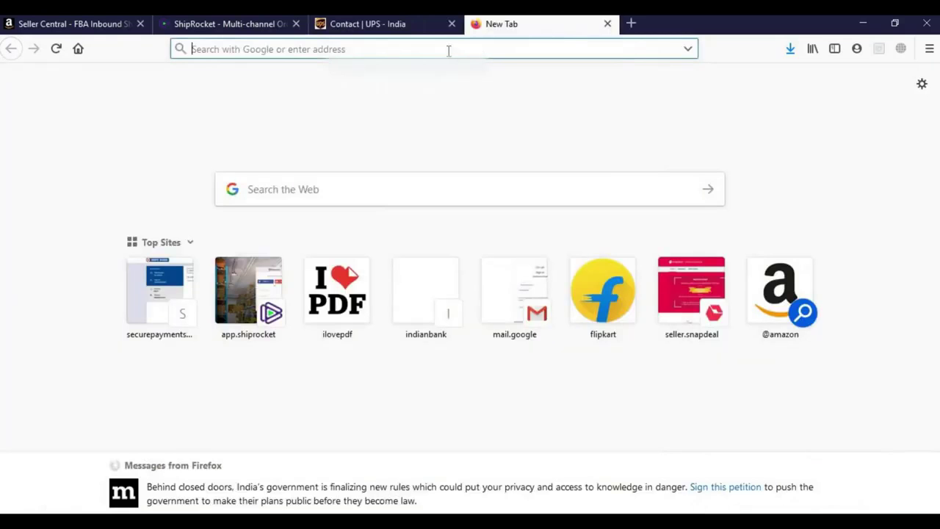
text(ecom)
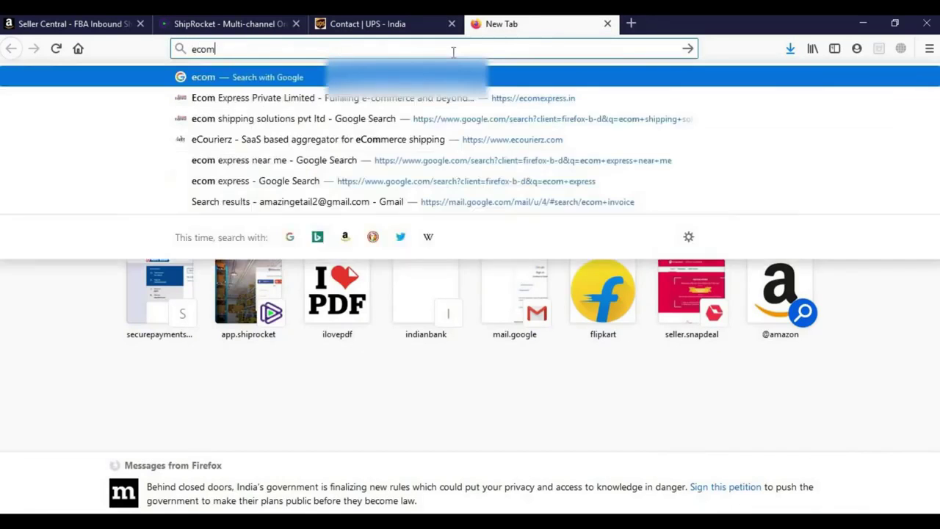
text( shi)
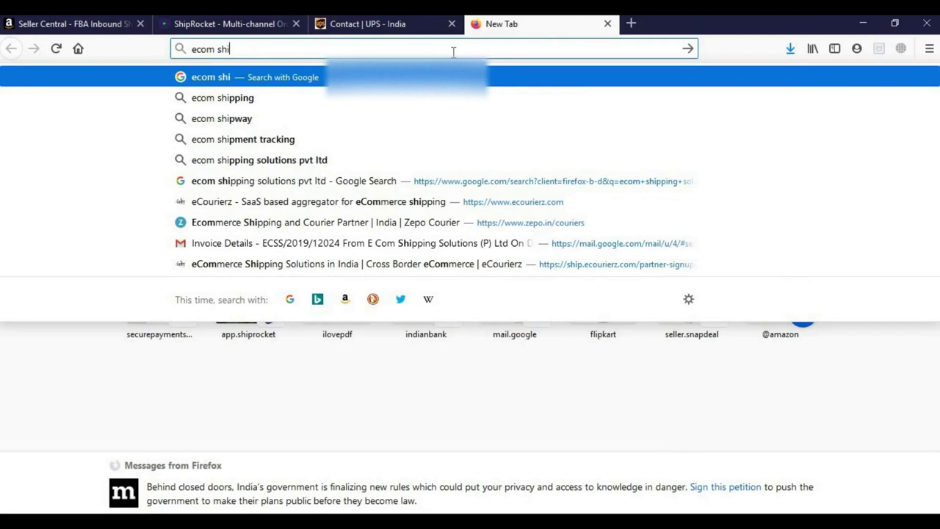
click(258, 160)
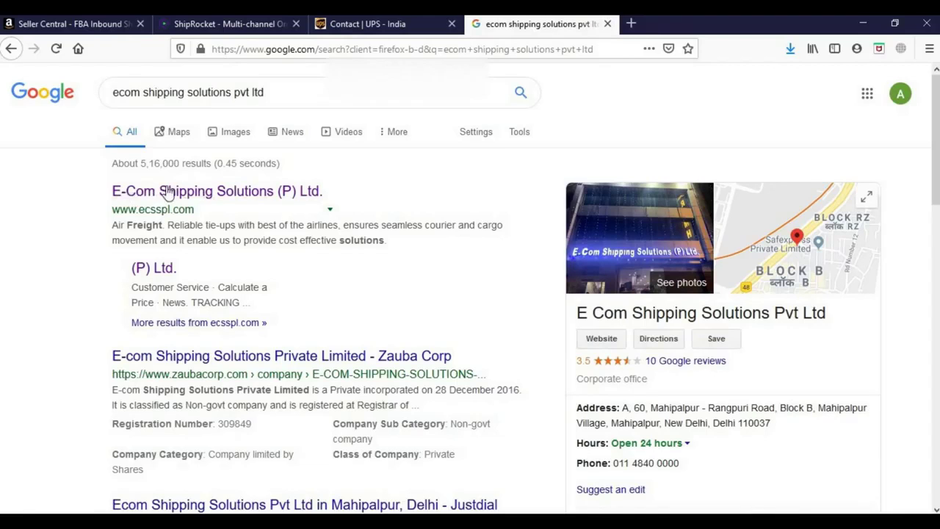
click(182, 198)
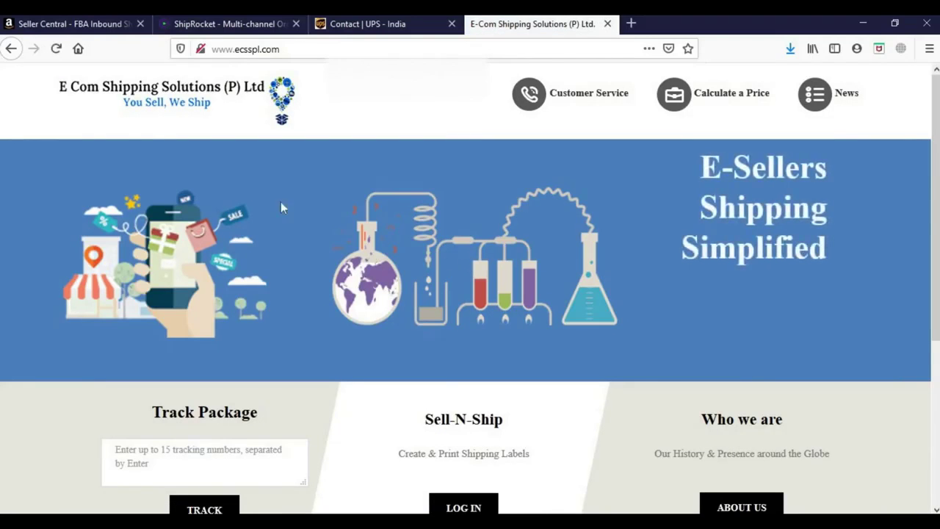
click(567, 99)
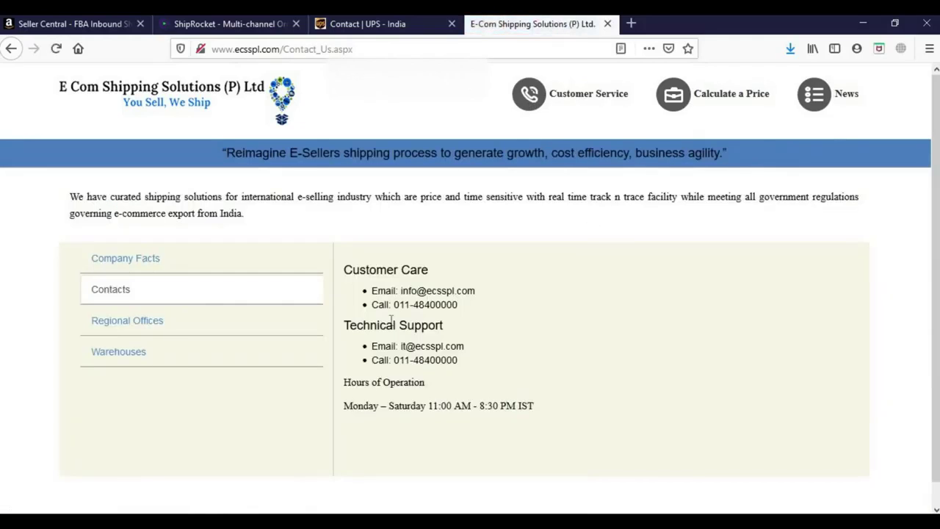
drag(415, 304, 483, 319)
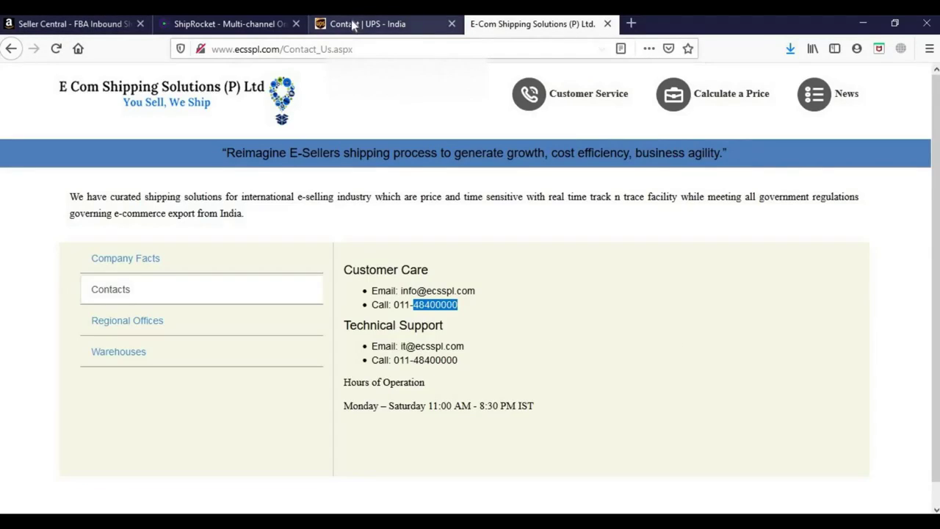
Switch to Seller Central, open Manage Inventory and check the available quantity of the pink Chandrakala Banarasi saree
click(37, 23)
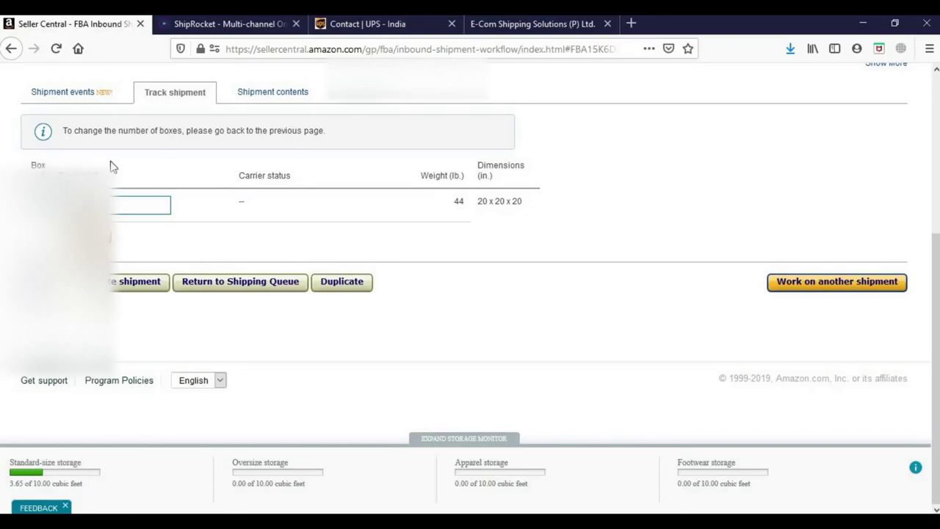
drag(934, 258, 929, 98)
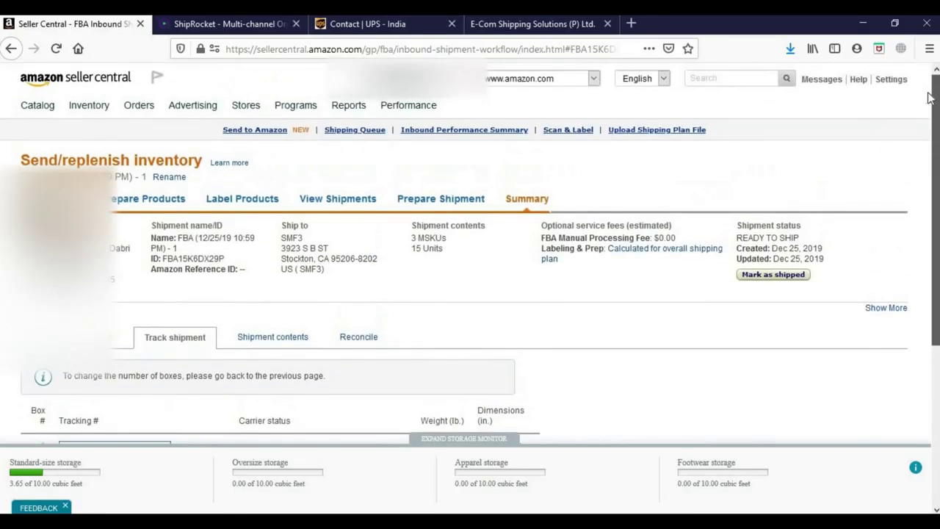
mouse_move(88, 107)
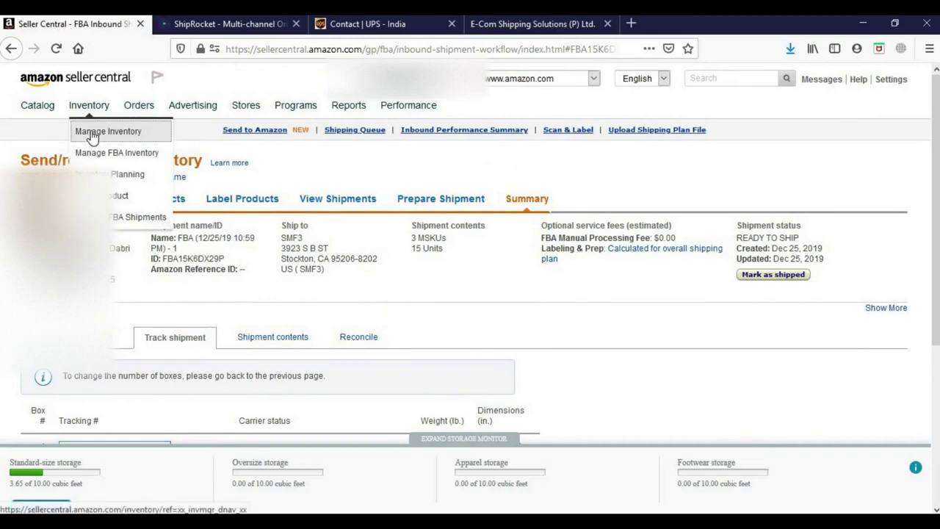
click(92, 137)
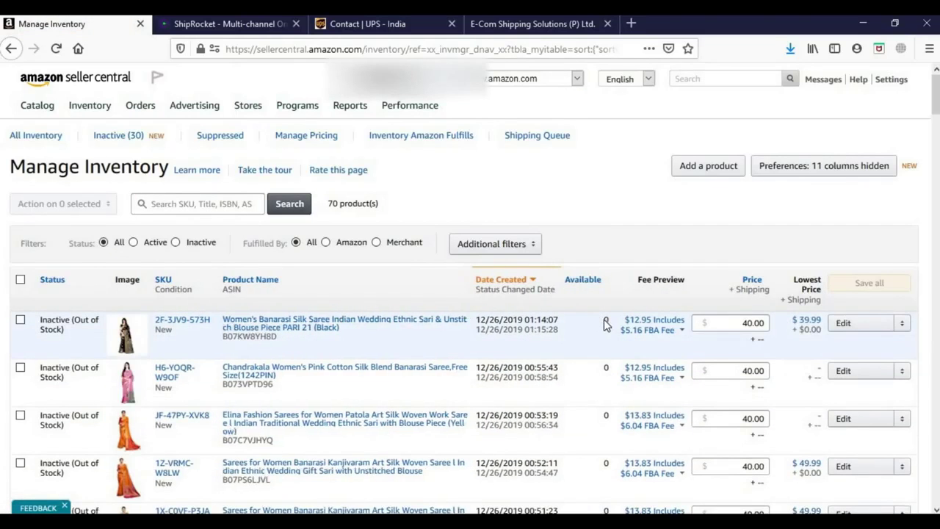
double_click(606, 368)
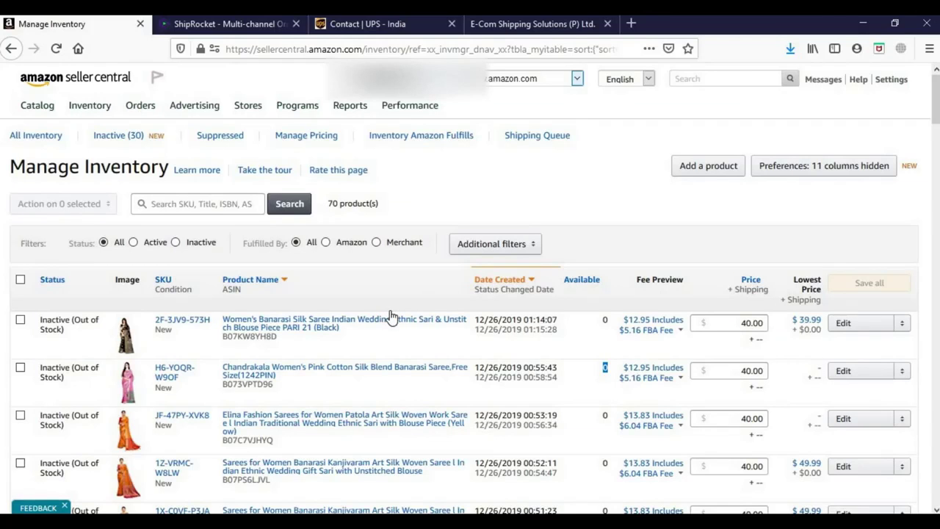
Open Manage Orders and view the details of the unshipped seller-fulfilled order
mouse_move(136, 108)
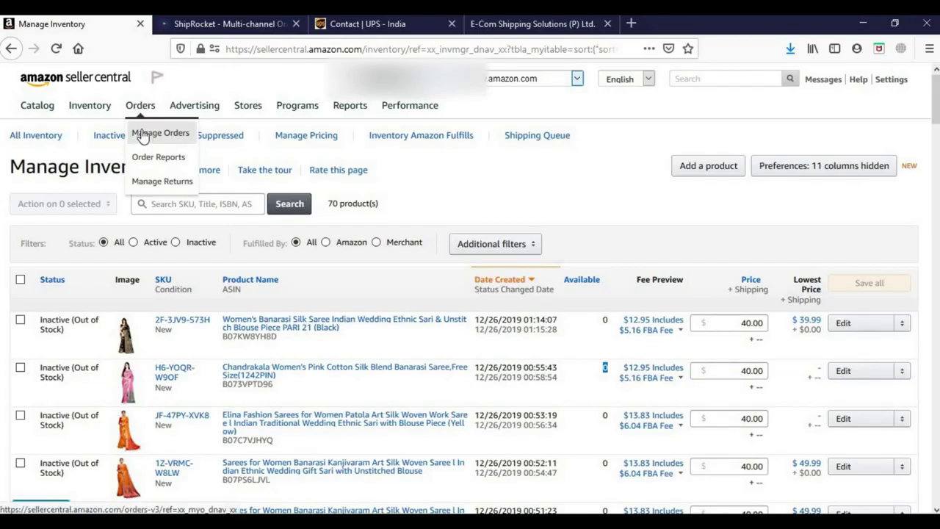
click(141, 132)
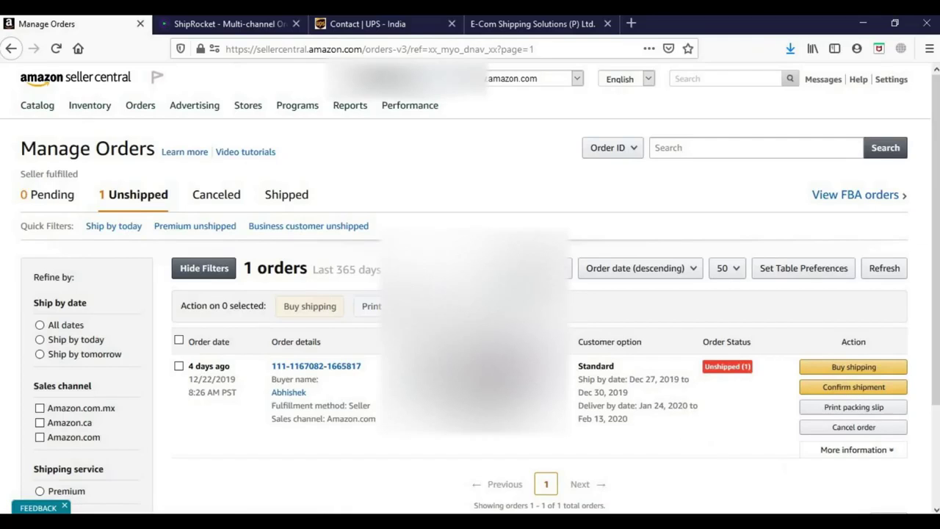
scroll(938, 147, down, 1)
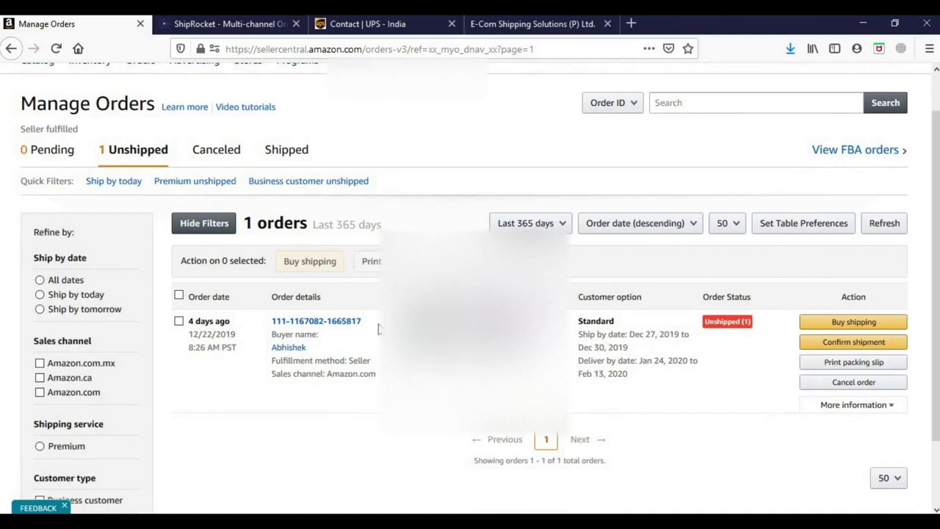
click(301, 324)
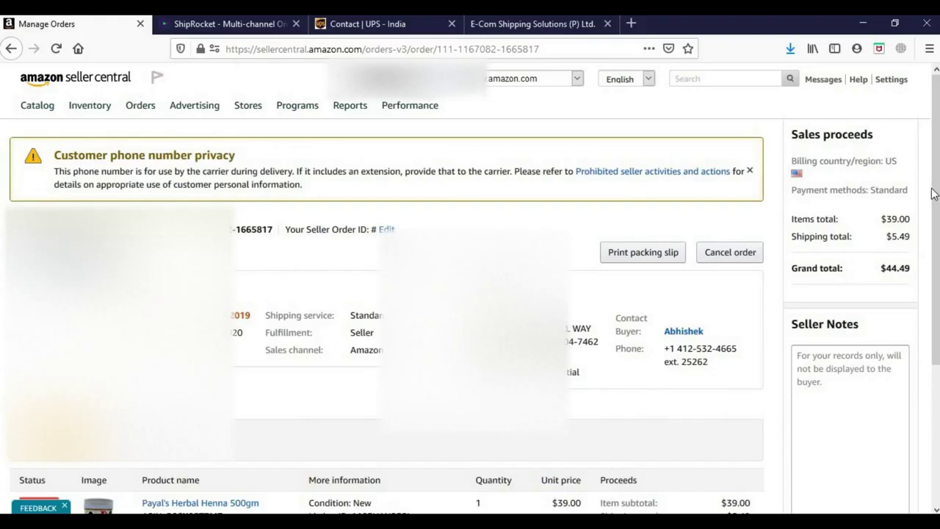
scroll(939, 192, down, 2)
drag(939, 192, 939, 245)
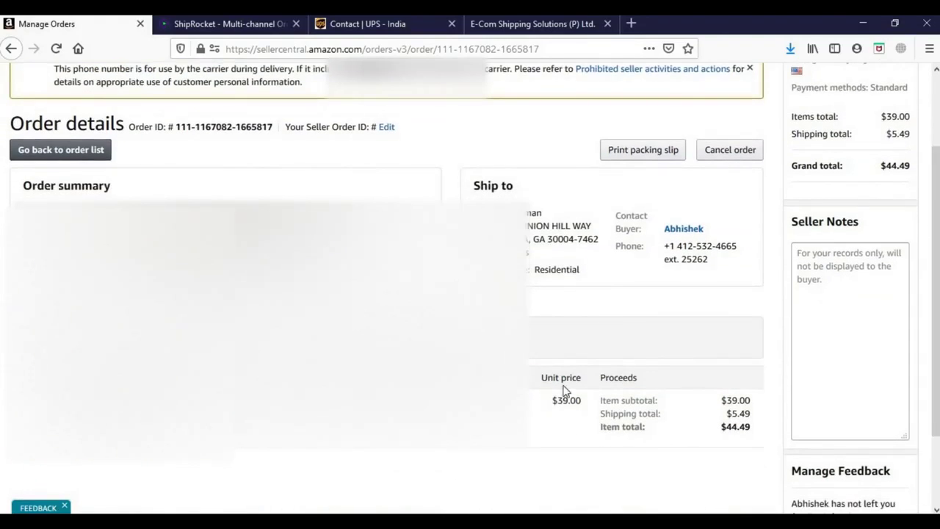
Open the order's packing slip, dismiss its print dialog, look through the slip and close it
click(636, 152)
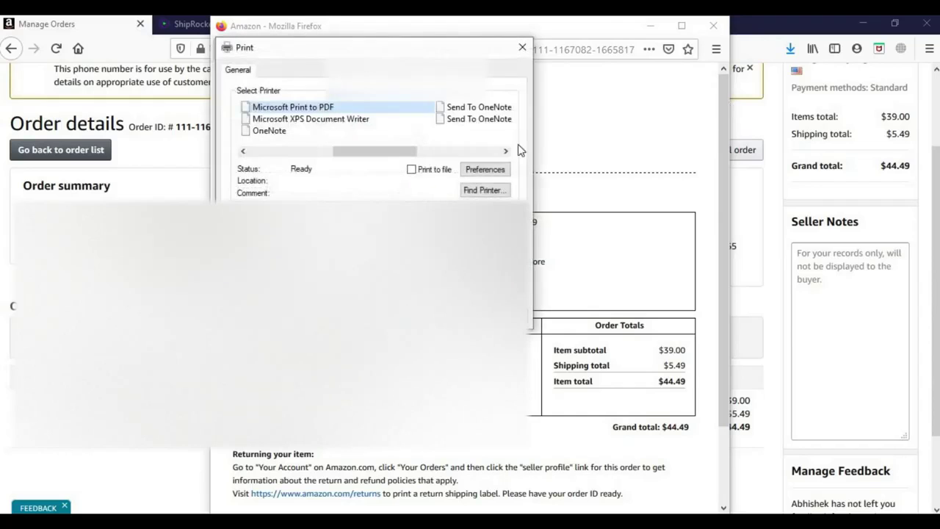
key(Escape)
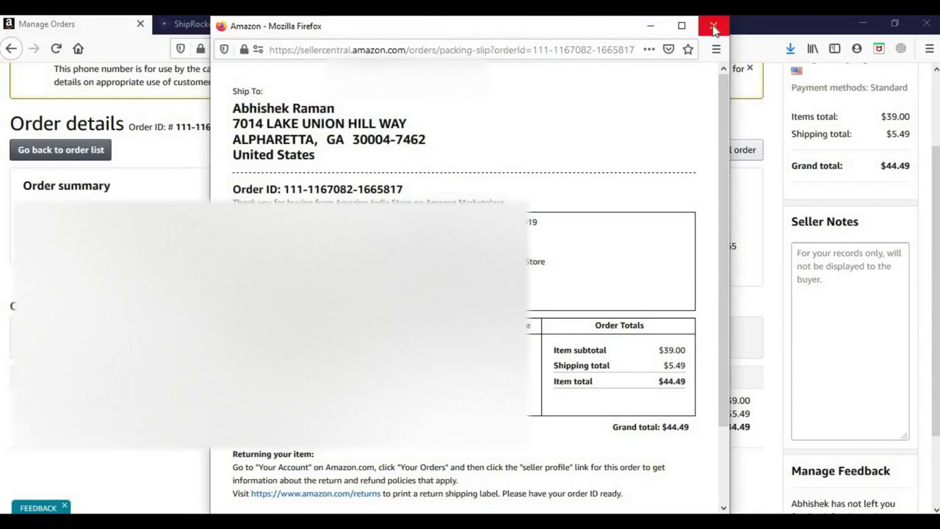
drag(724, 157, 719, 259)
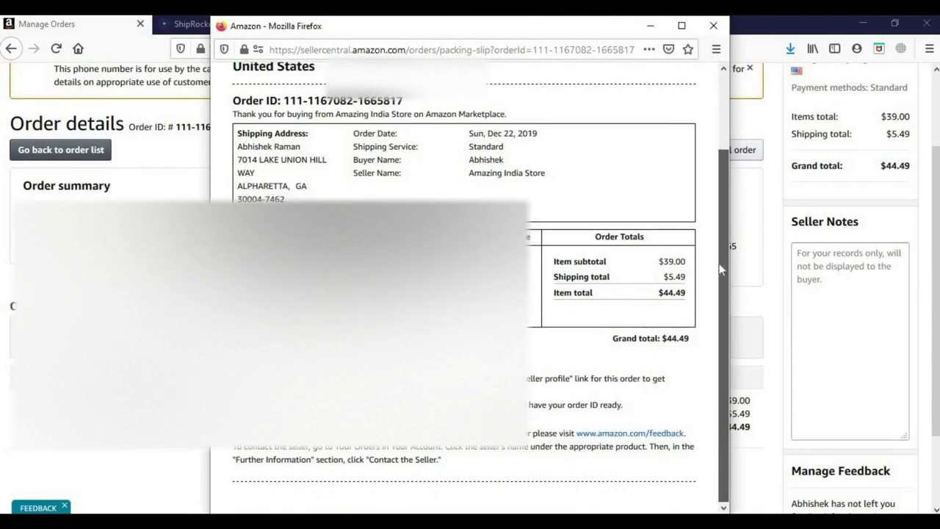
drag(720, 221, 713, 47)
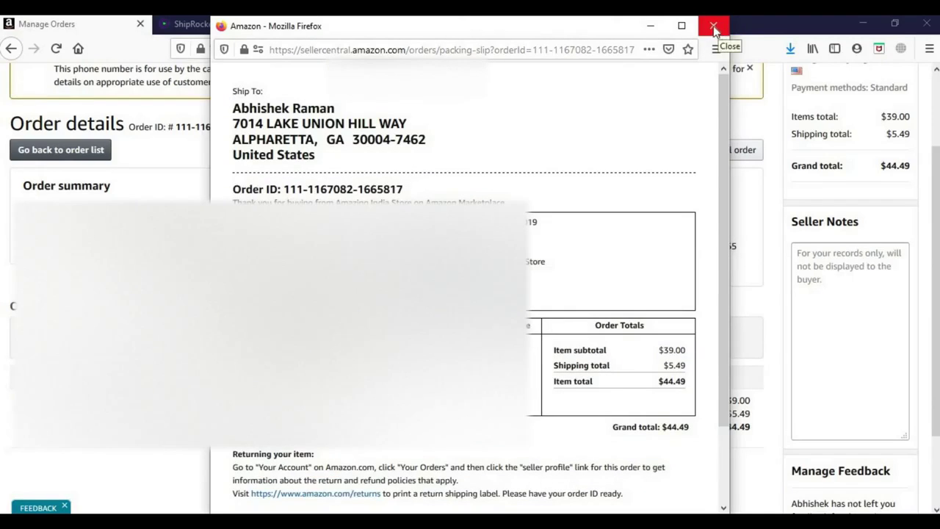
click(713, 27)
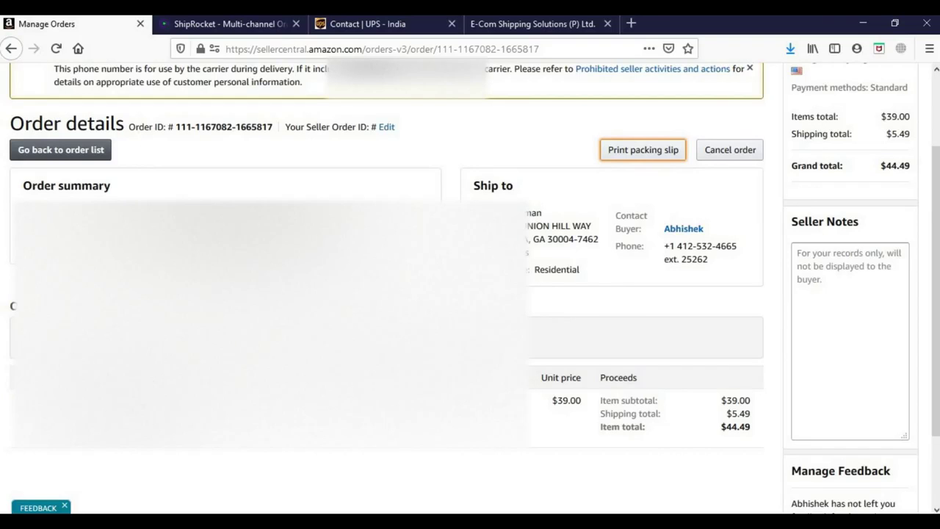
Open the order's shipment confirmation form and go through its carrier, shipping service and tracking ID fields
click(411, 305)
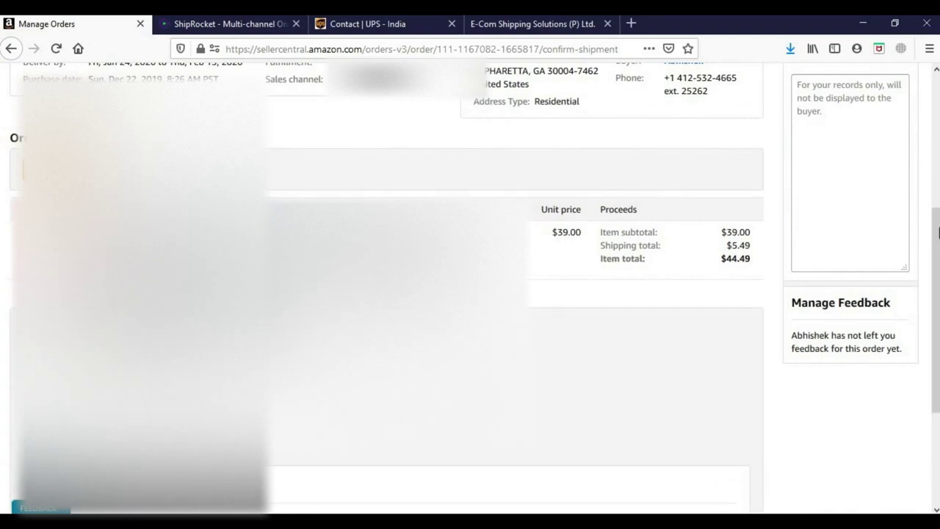
scroll(543, 209, down, 3)
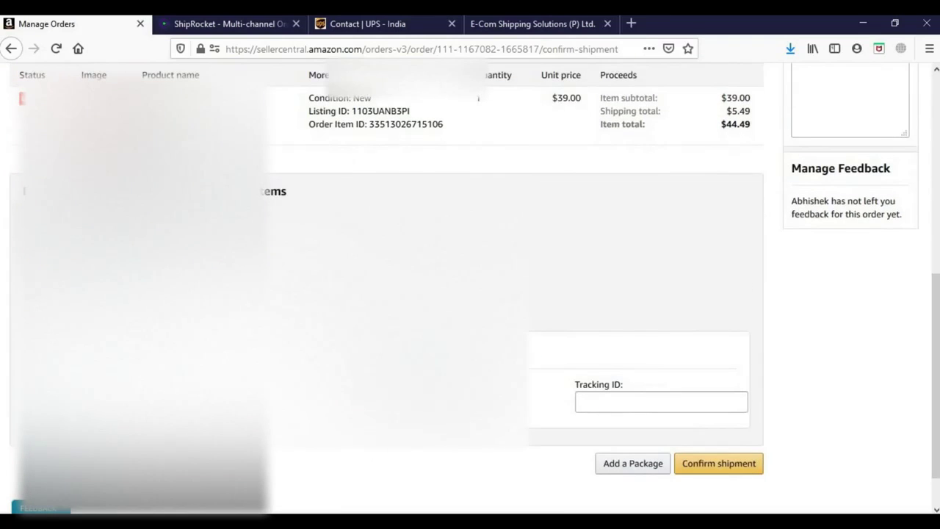
click(273, 397)
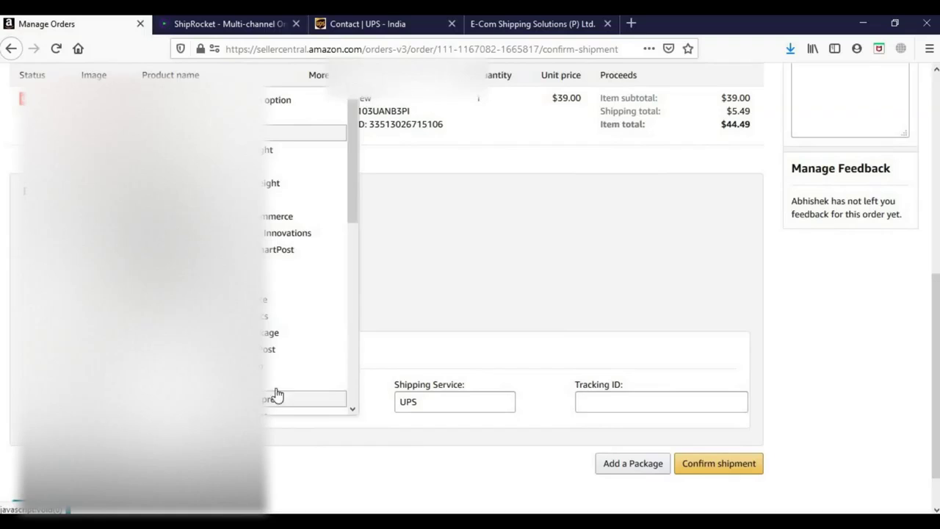
click(308, 133)
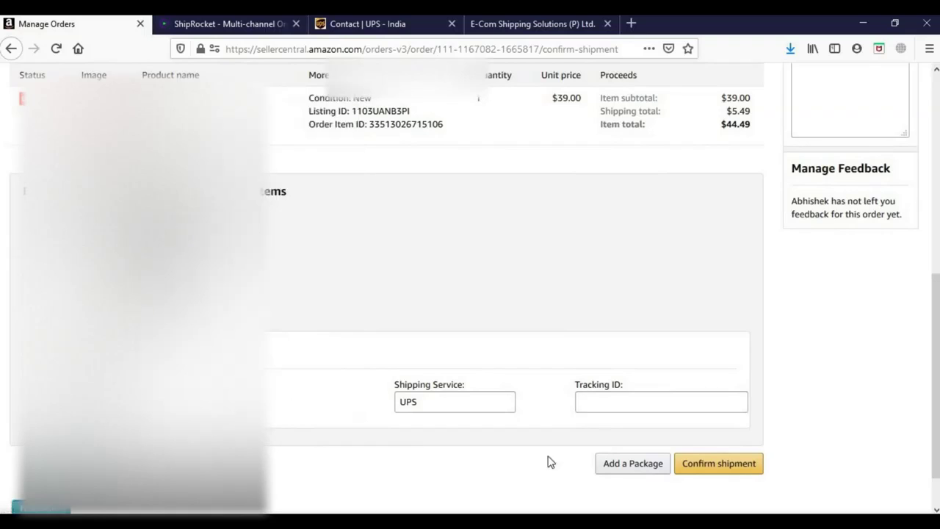
click(436, 403)
click(615, 410)
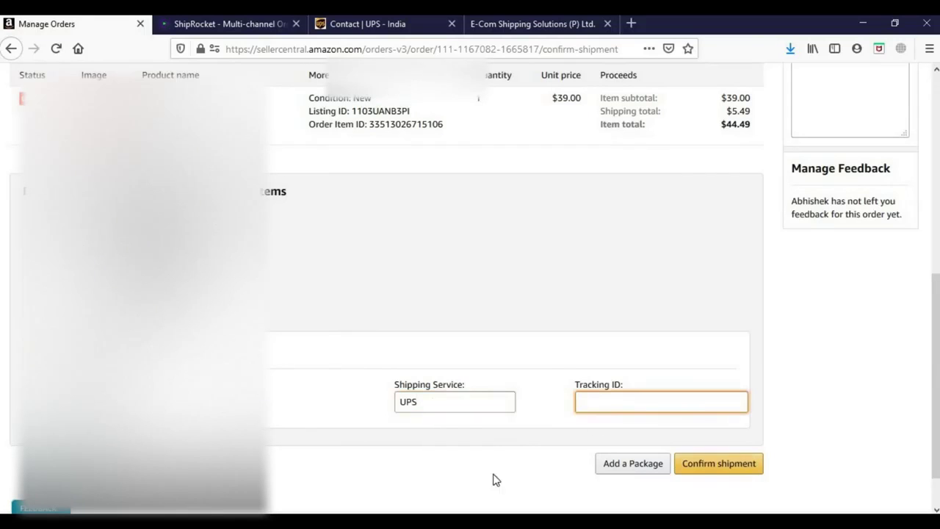
Leave the order without confirming shipment, return to Manage Inventory, and switch to the Shiprocket dashboard
scroll(935, 371, up, 6)
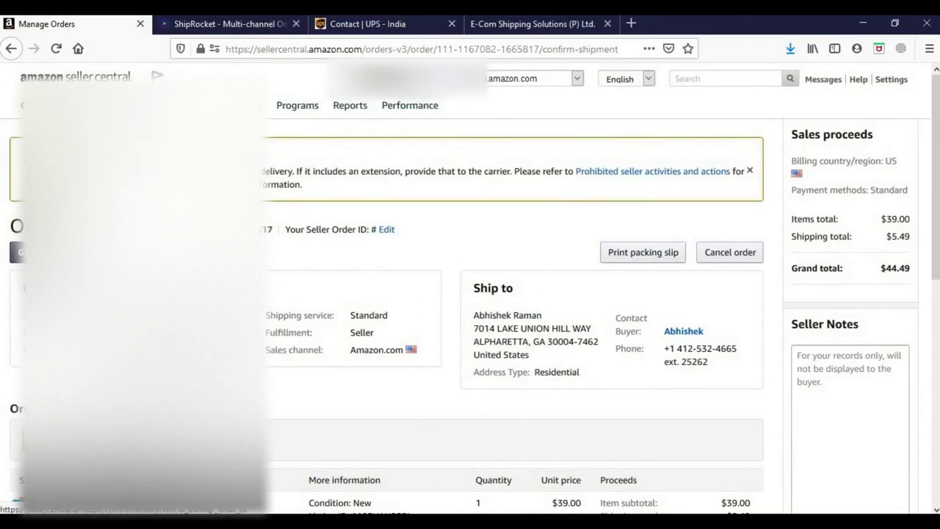
click(80, 132)
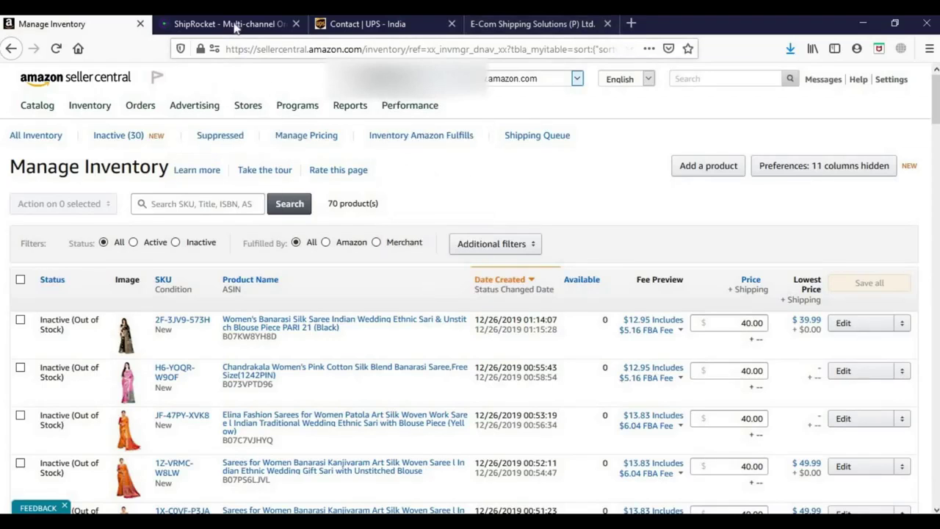
click(205, 28)
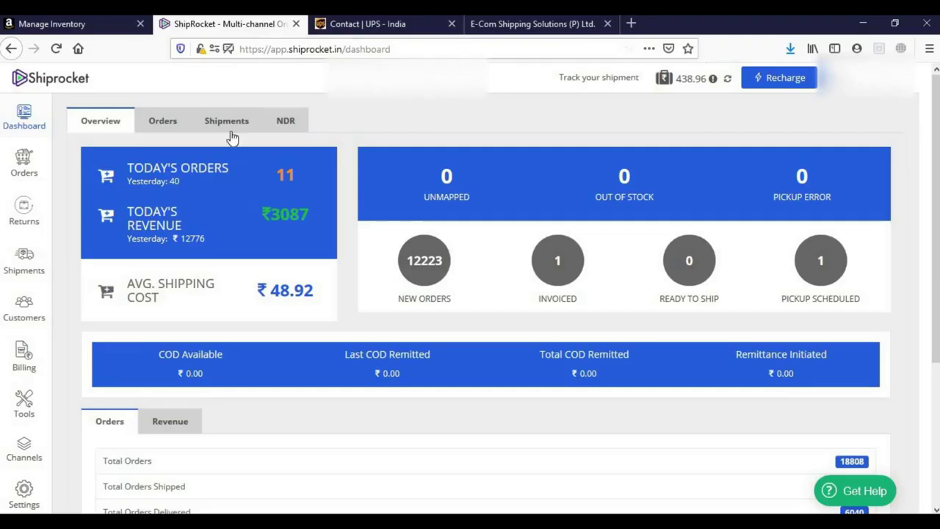
Open the Shiprocket account's current plan details and compare the Lite, Basic, Advanced and Pro plans' pricing, courier partners and features
mouse_move(82, 218)
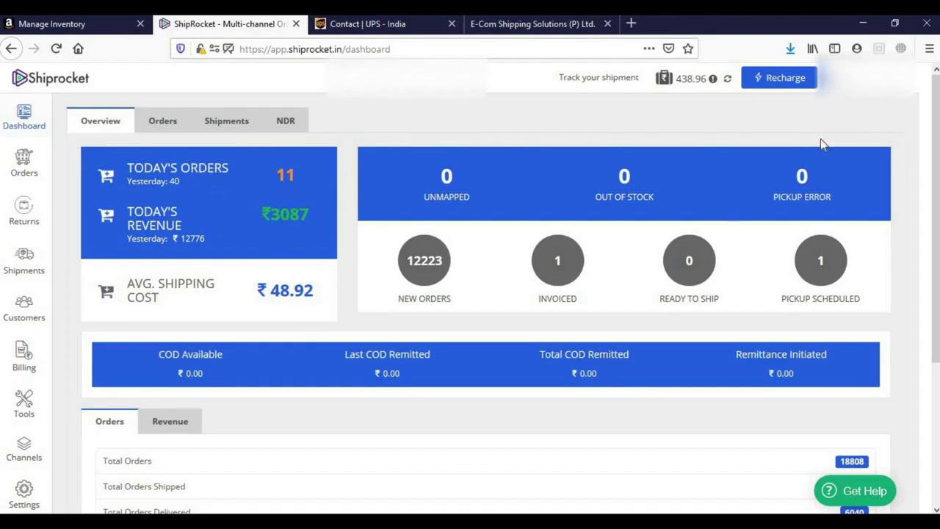
click(886, 77)
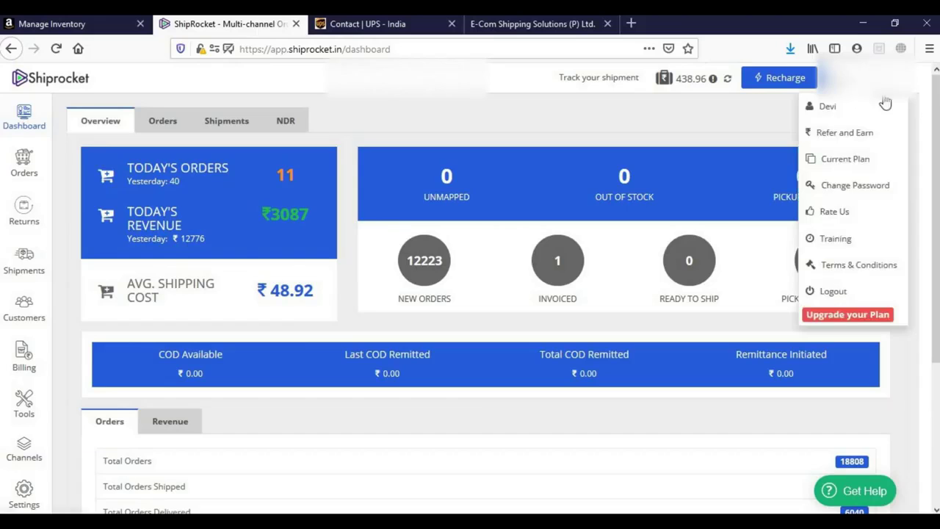
click(851, 160)
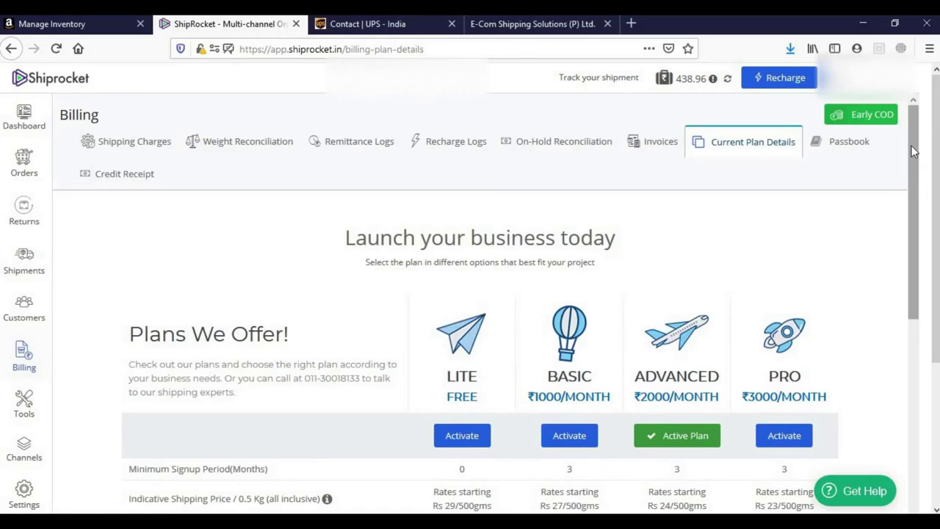
drag(914, 150, 910, 204)
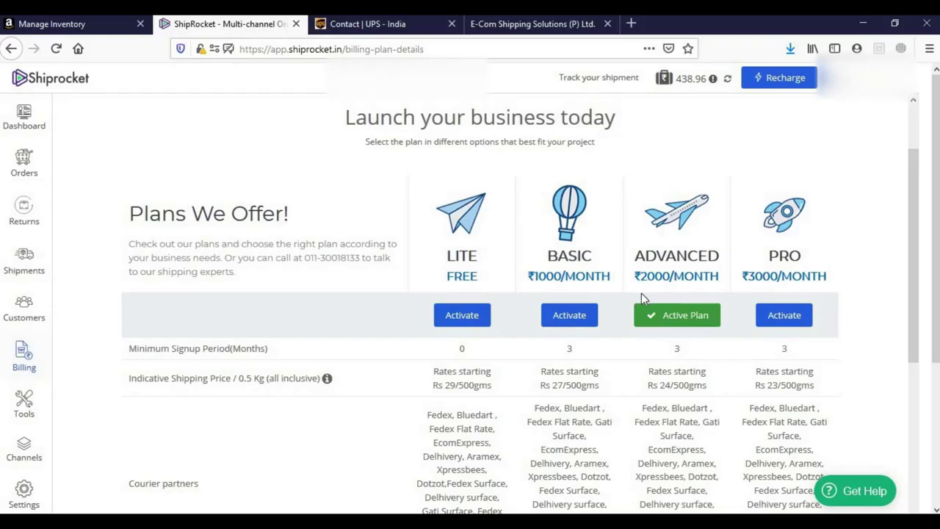
mouse_move(679, 95)
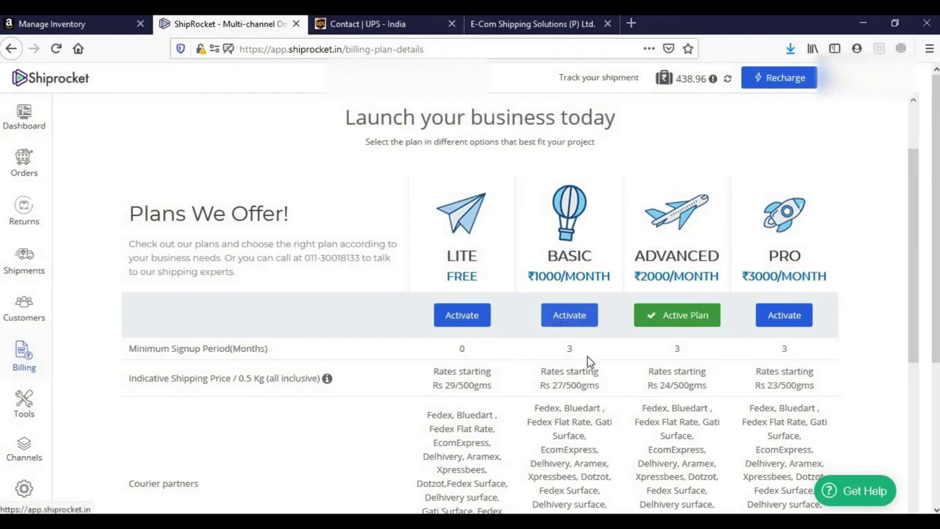
drag(913, 185, 896, 334)
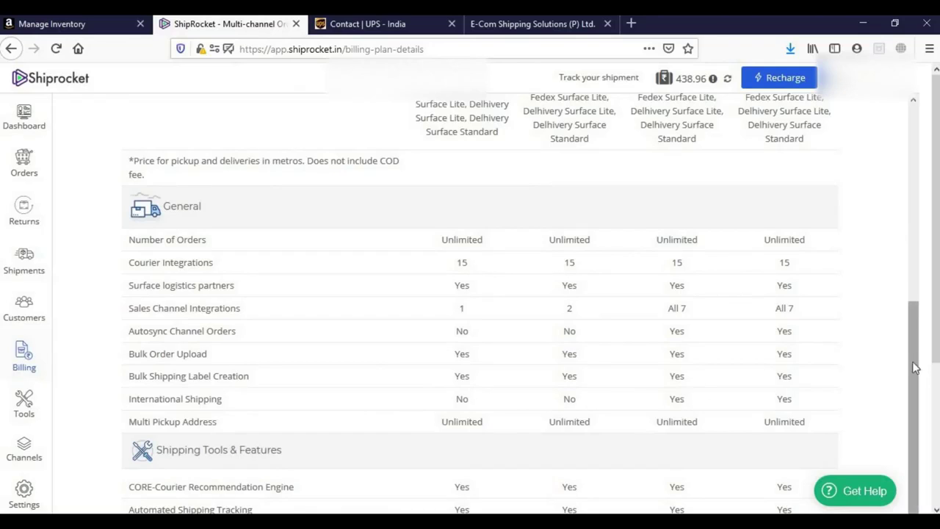
drag(914, 367, 917, 167)
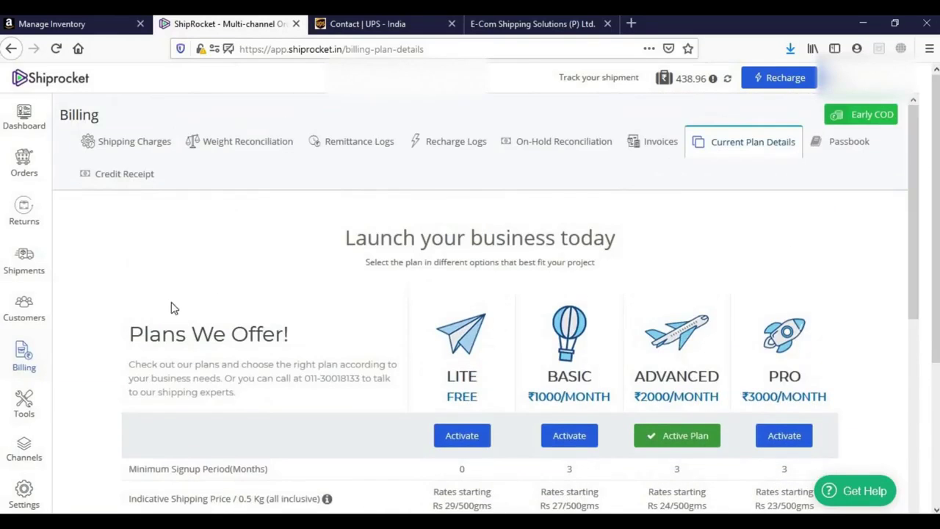
Open the international shipping rate calculator, keep the prefilled pick-up pincode and set the destination country to United States
mouse_move(23, 404)
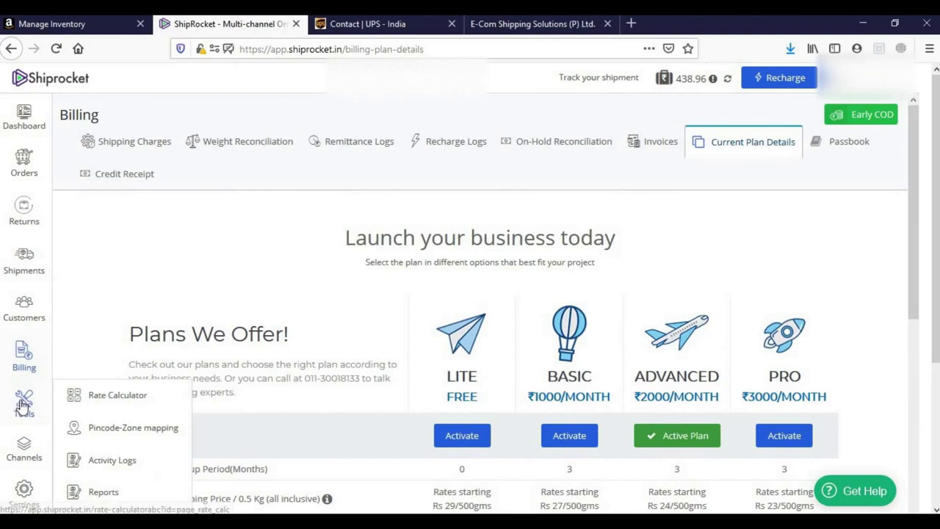
click(110, 396)
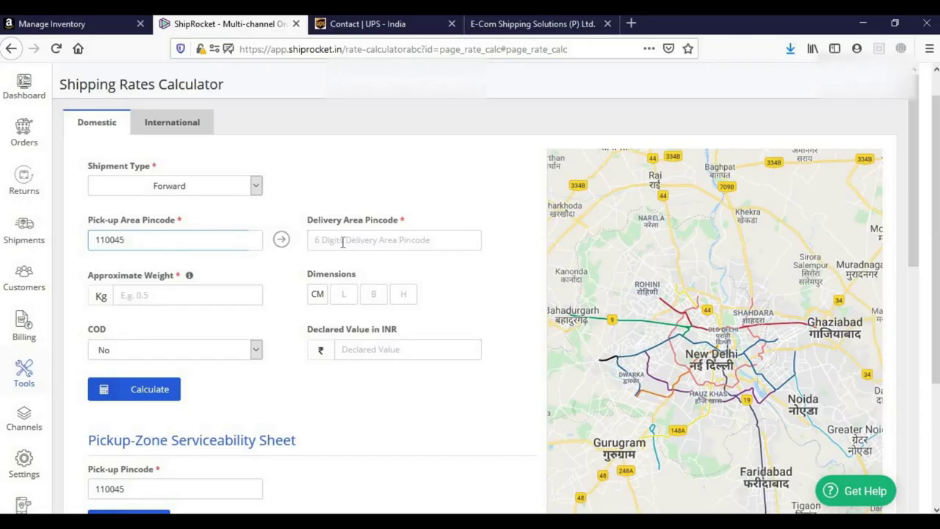
click(172, 125)
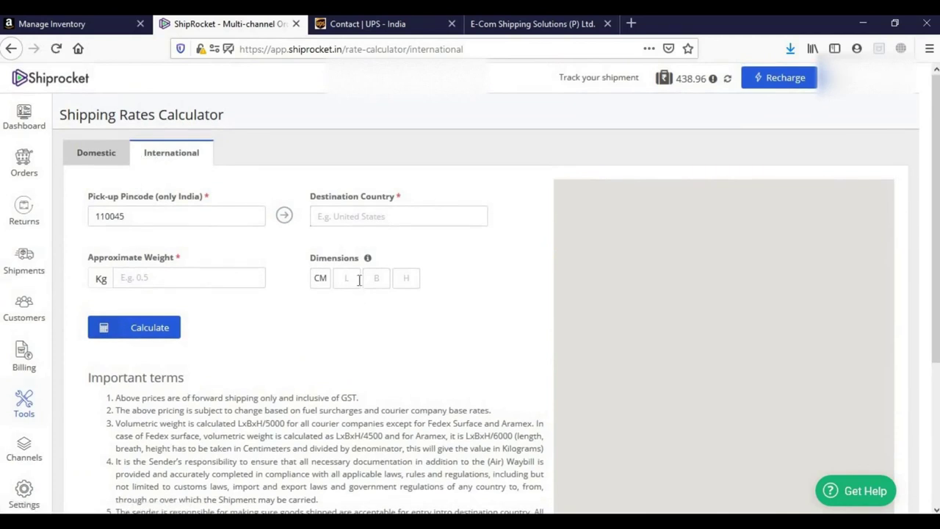
click(155, 216)
click(337, 218)
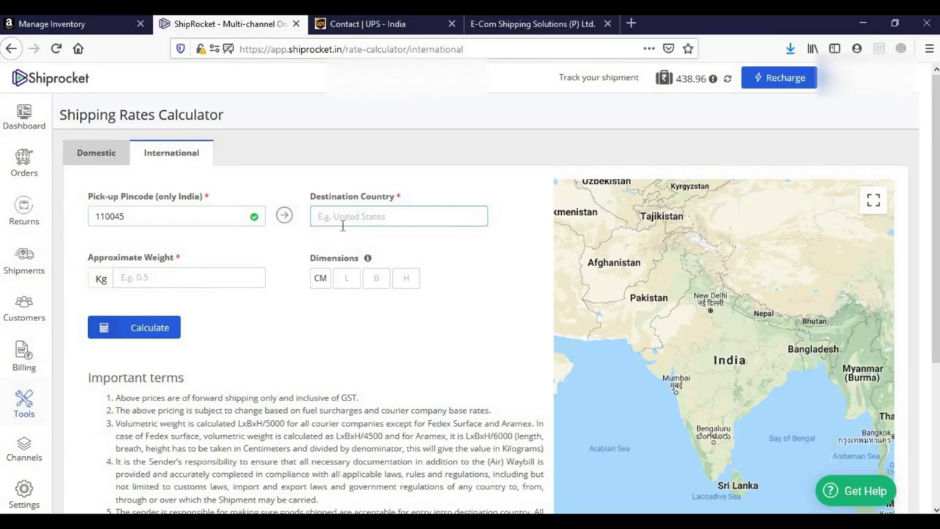
text(u)
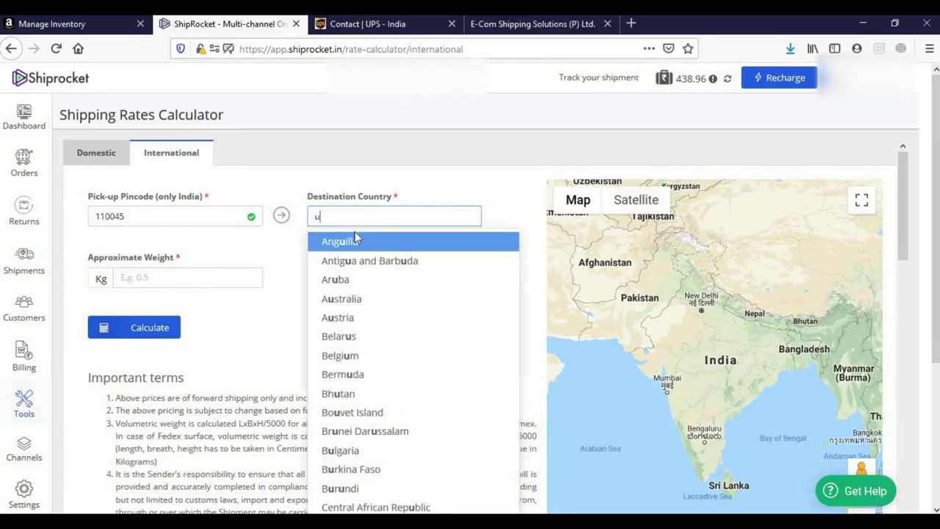
text(nite)
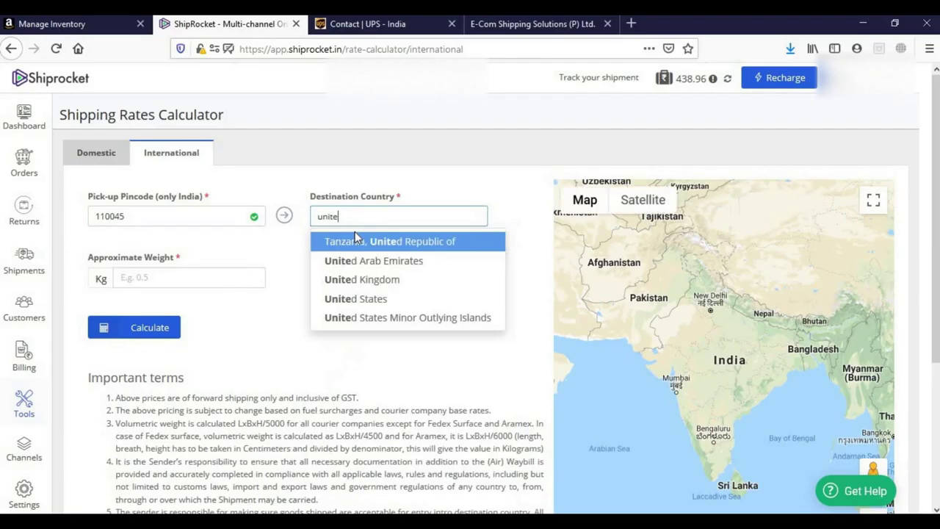
click(375, 299)
Set the package weight to 0.450 kg and dimensions to 13 × 11 × 12 cm, calculate, and review the courier rates
click(145, 278)
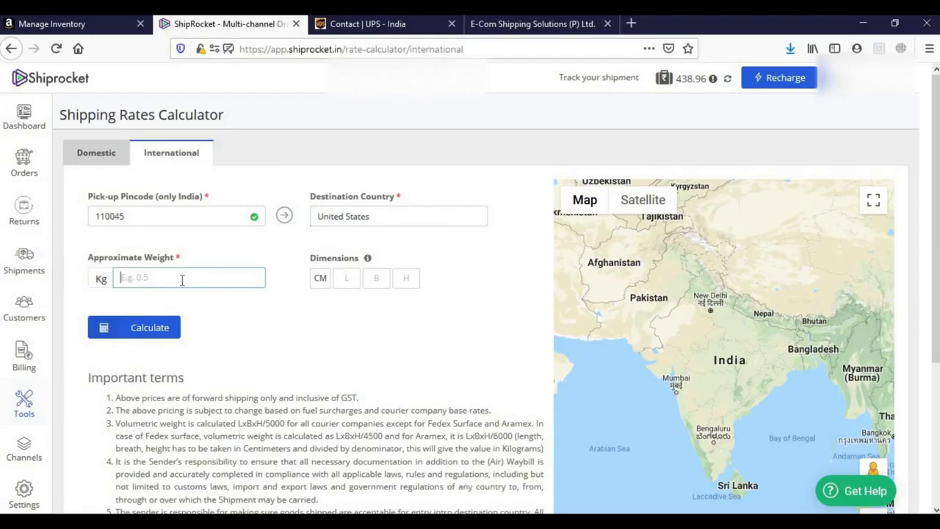
text(0.450)
click(347, 279)
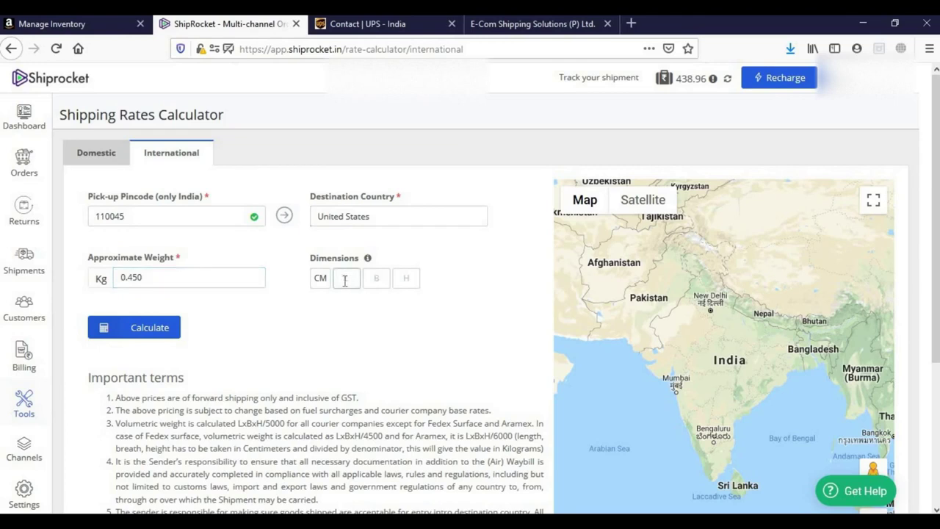
text(13)
key(Tab)
text(11)
key(Tab)
text(12)
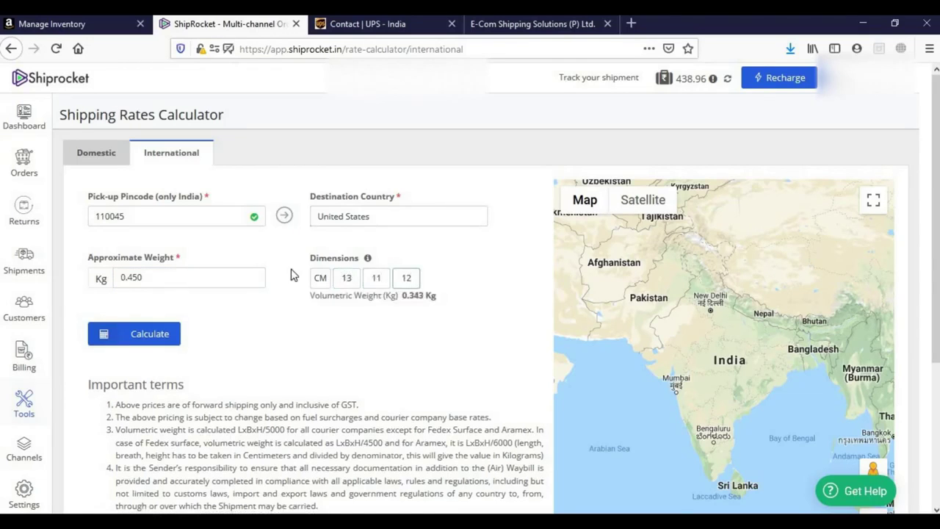
click(148, 334)
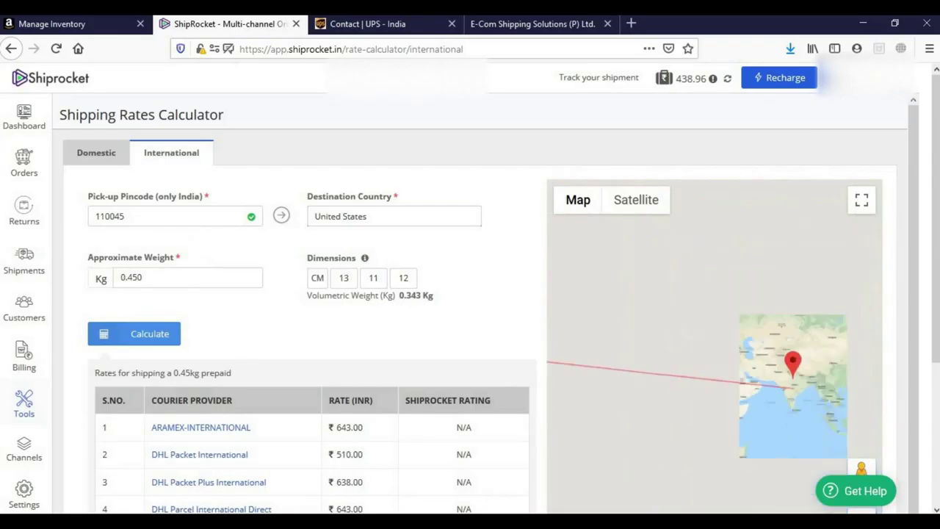
drag(918, 158, 905, 235)
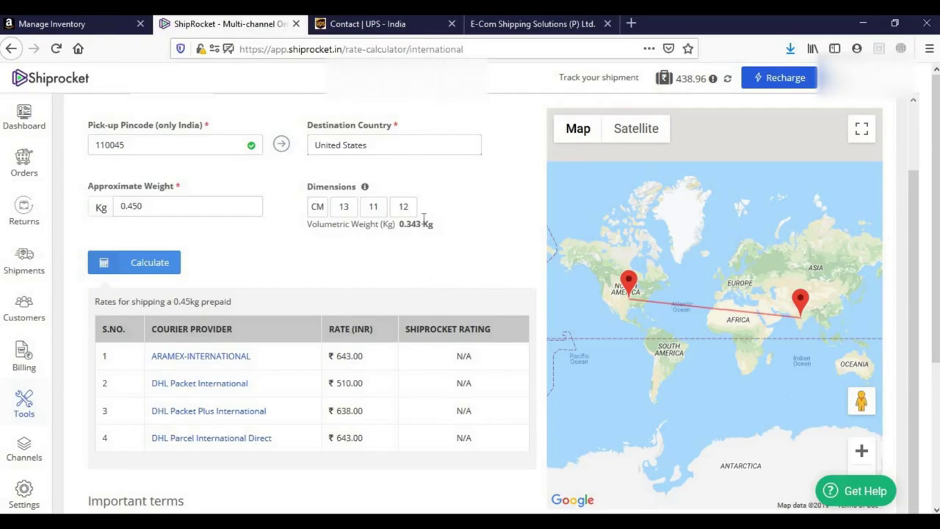
Leave the rate calculator and switch back to Manage Inventory in Amazon Seller Central
click(390, 26)
click(257, 26)
click(71, 28)
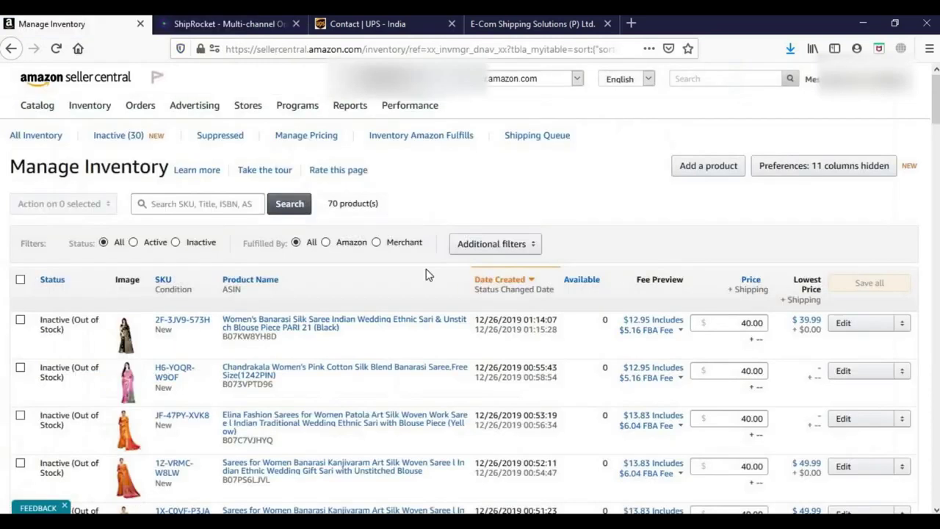